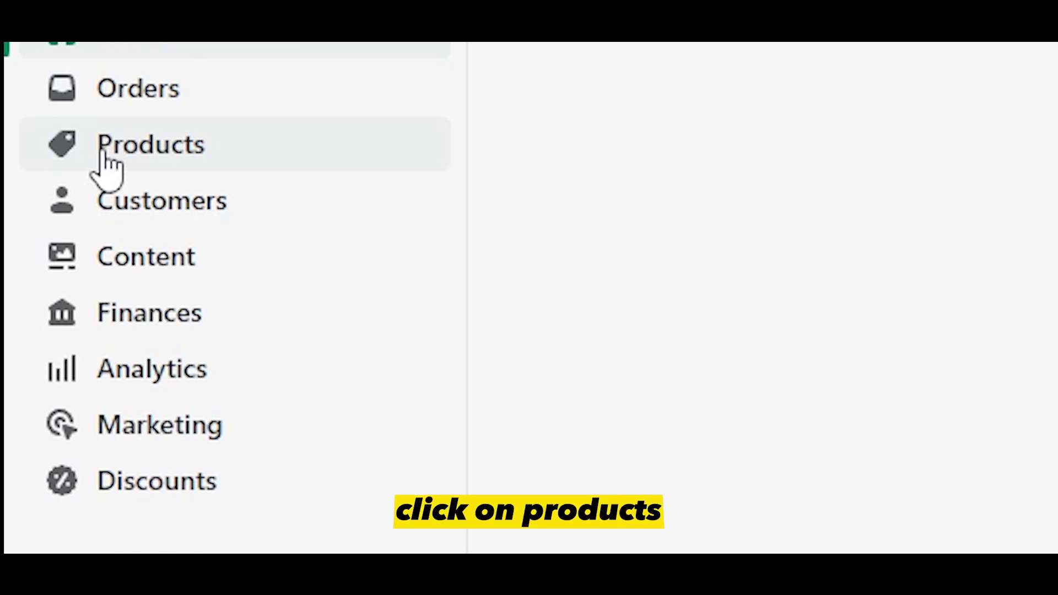
- Go to the store's Products page, which shows an empty product list
click(108, 153)
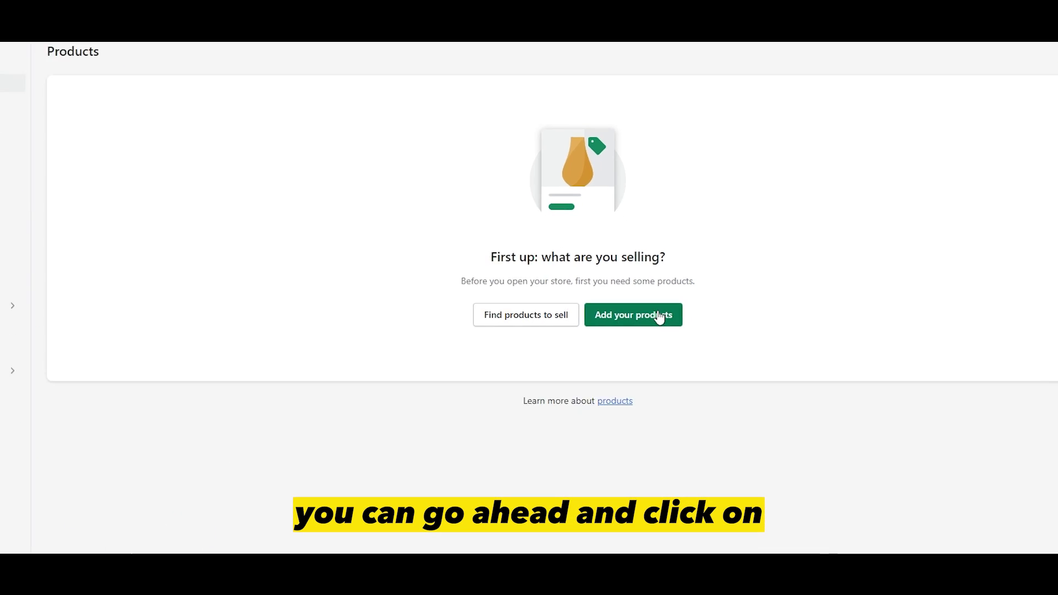
- Start a new product and begin entering the title 'God of Death Bomber Jacket'
click(612, 323)
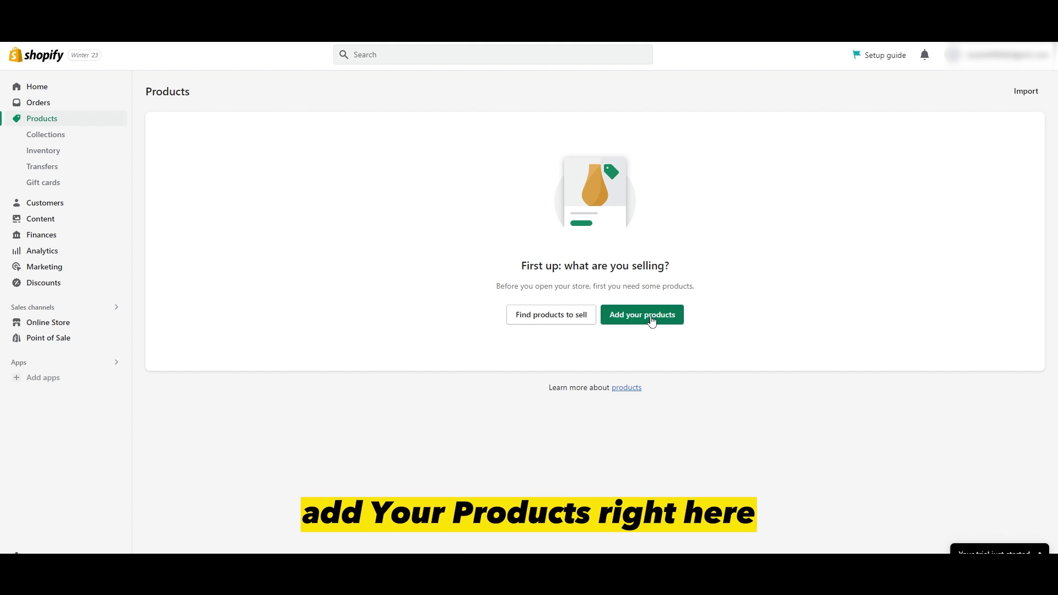
scroll(408, 204, down, 3)
scroll(408, 205, down, 5)
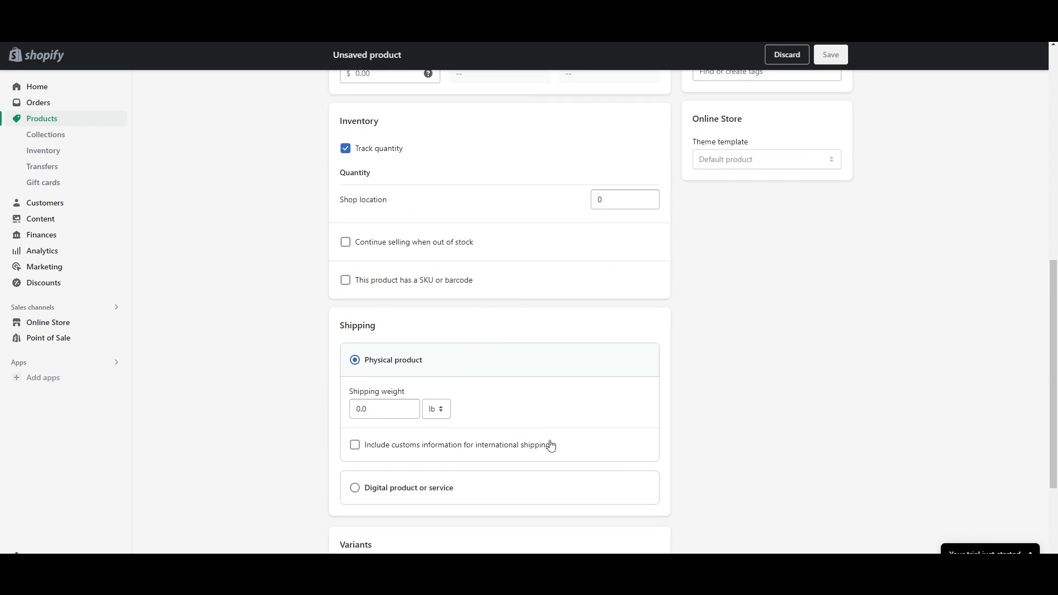
scroll(550, 446, up, 5)
scroll(549, 447, up, 5)
scroll(475, 272, down, 5)
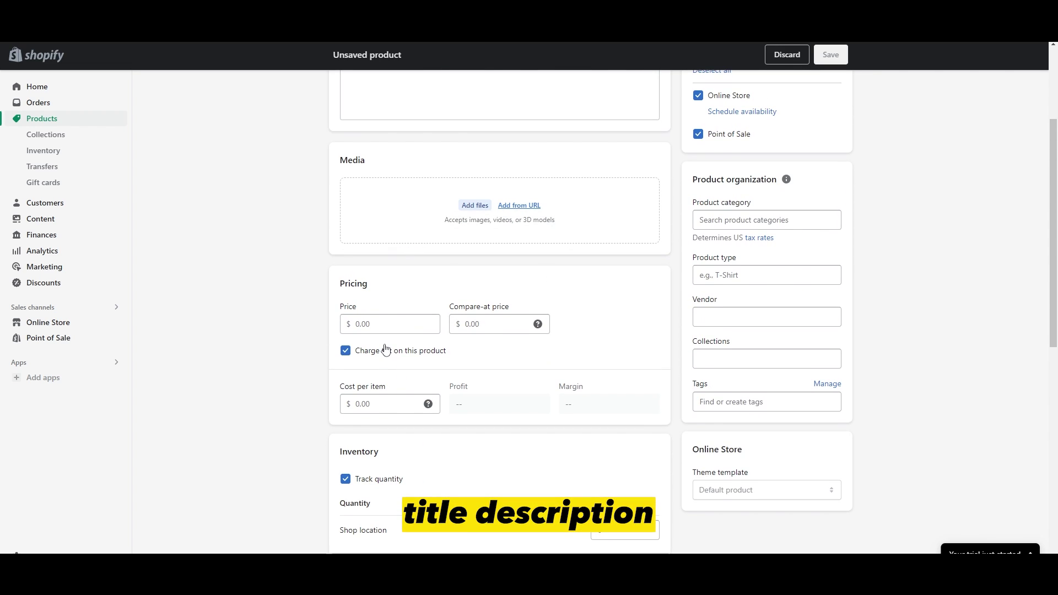
scroll(481, 422, down, 3)
scroll(481, 421, down, 3)
scroll(480, 373, up, 8)
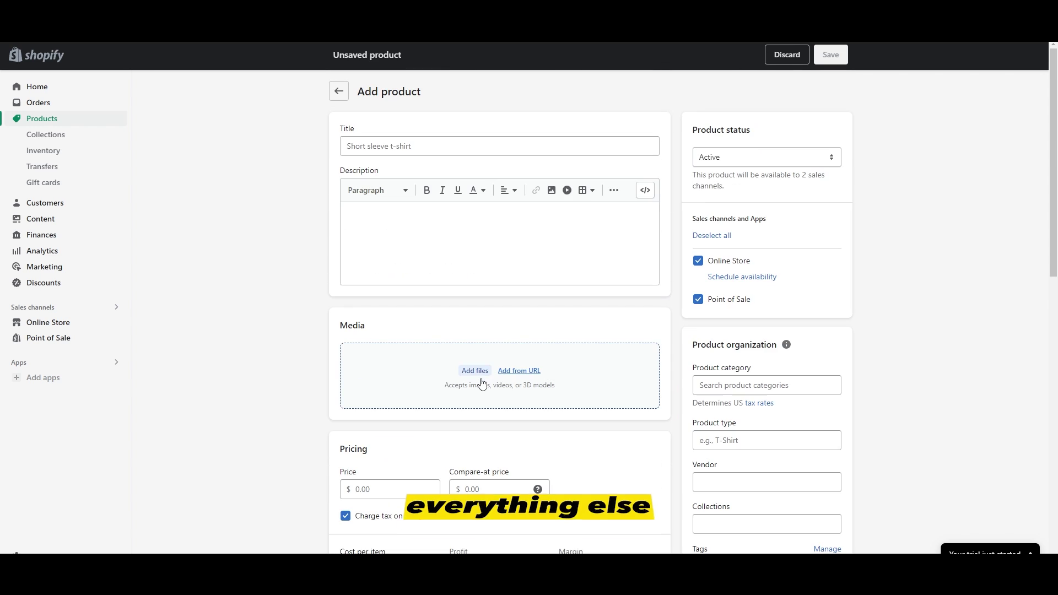
click(395, 147)
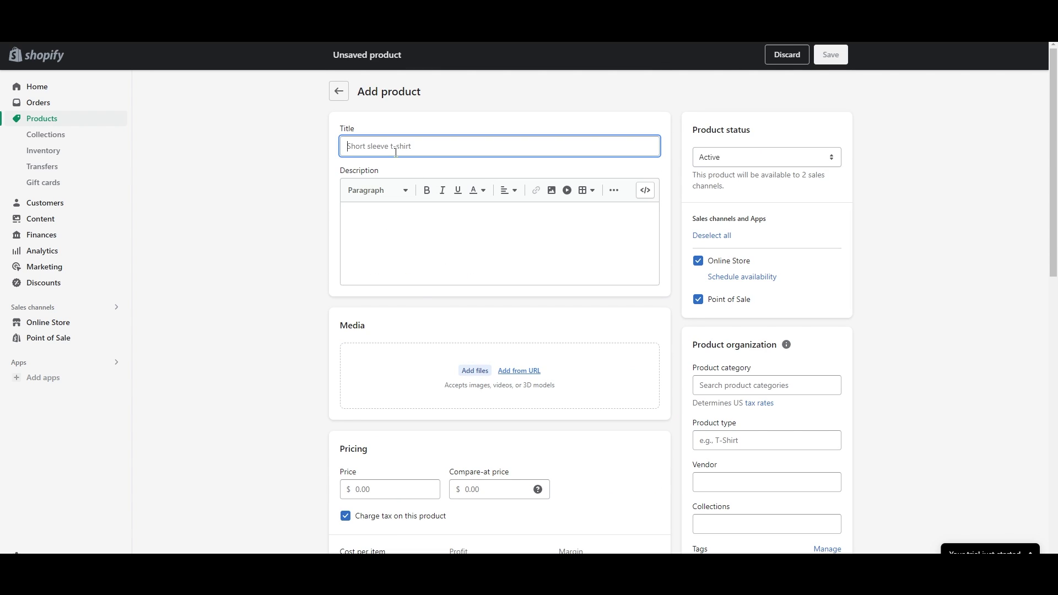
text(God of death bomber jacket)
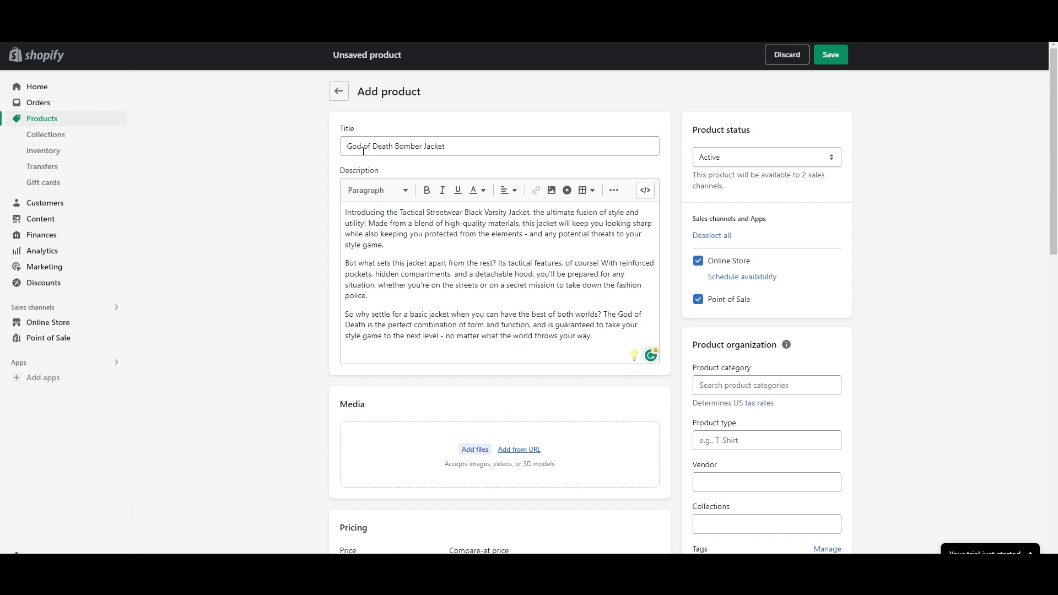
scroll(356, 216, down, 2)
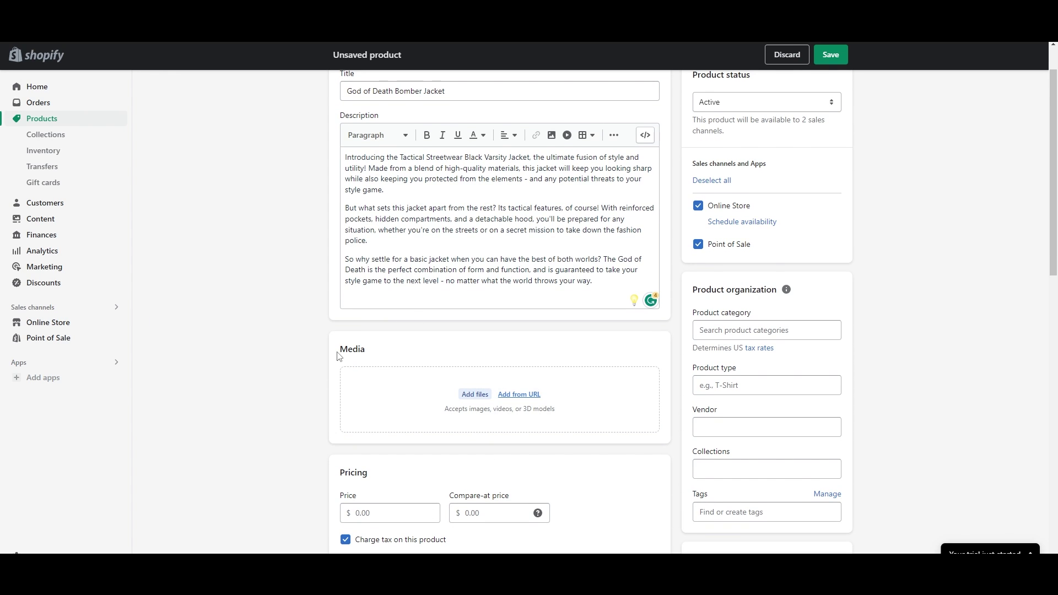
- Upload four jacket photos to the new product's media: one first, then three more
click(475, 394)
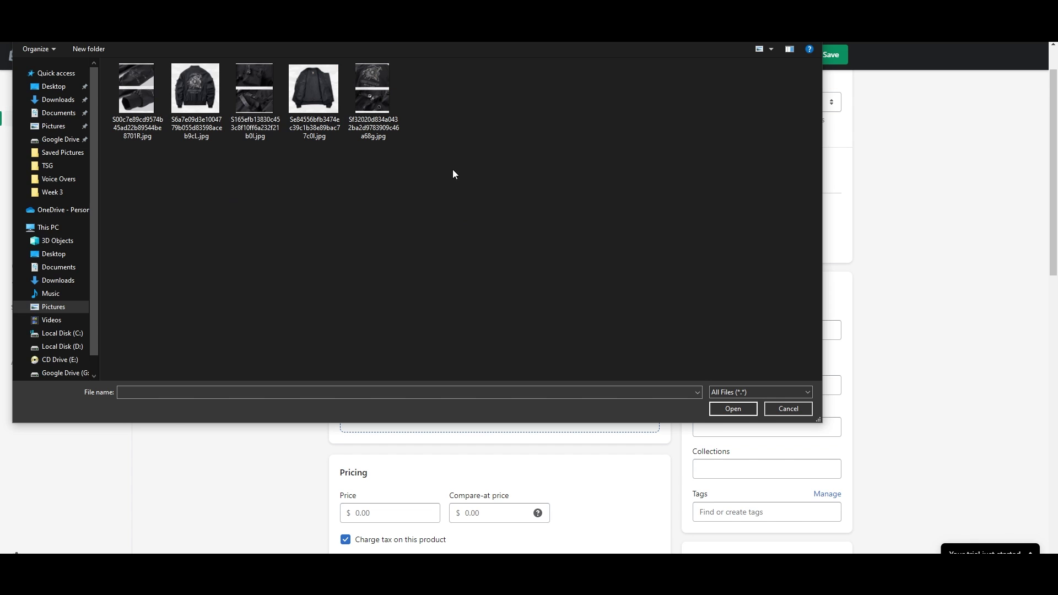
double_click(195, 100)
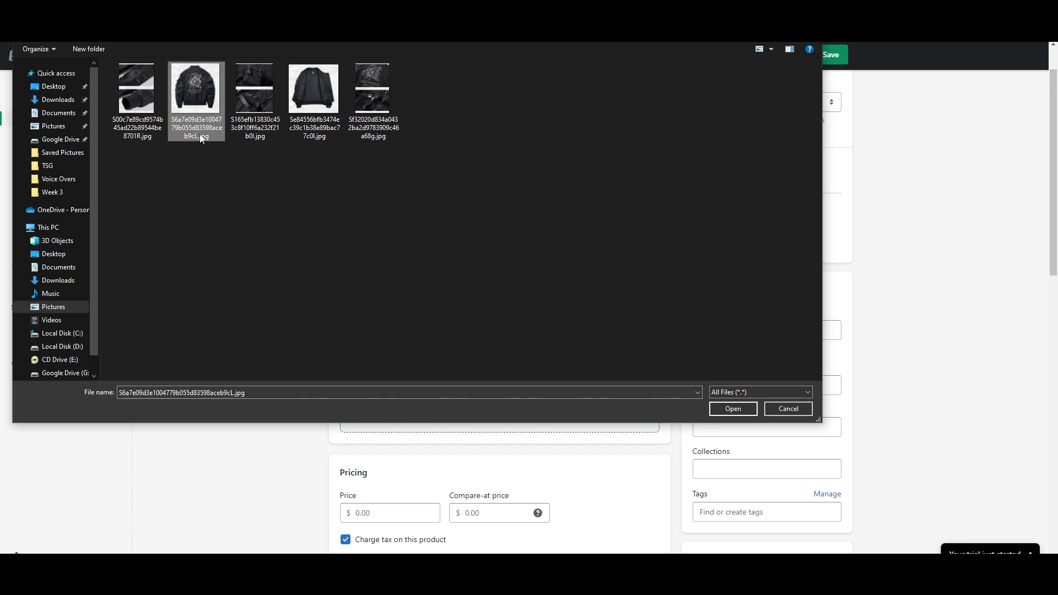
scroll(554, 438, down, 1)
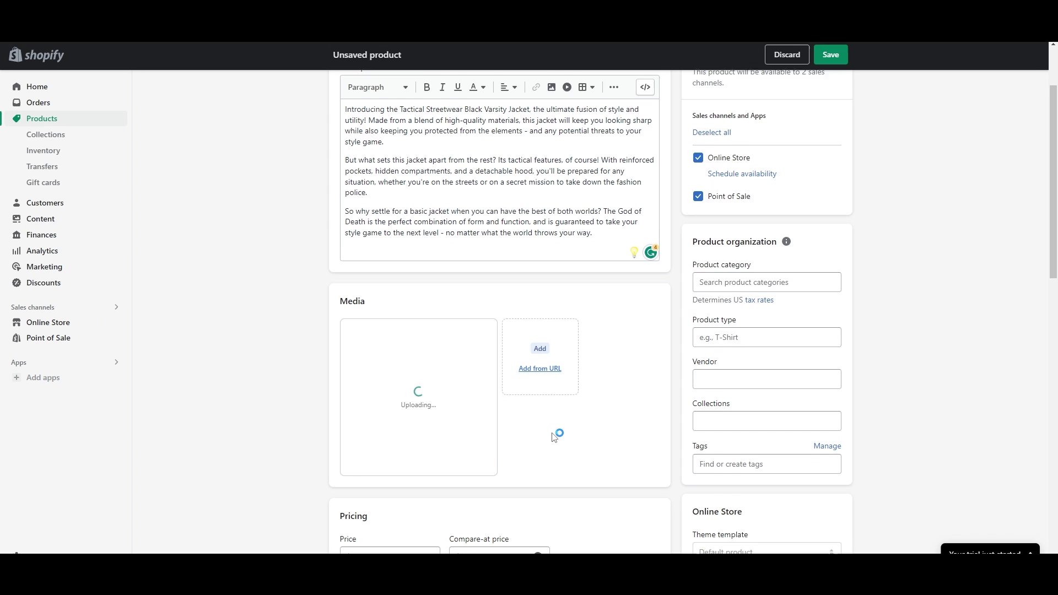
click(568, 430)
click(254, 99)
ctrl+click(315, 91)
ctrl+click(373, 91)
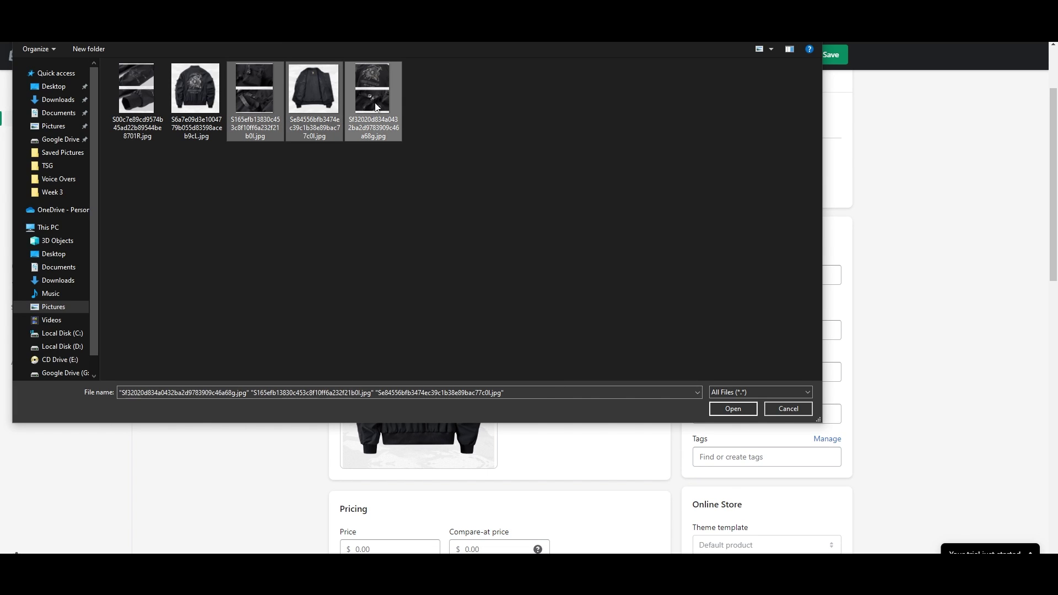
ctrl+click(137, 91)
key(Return)
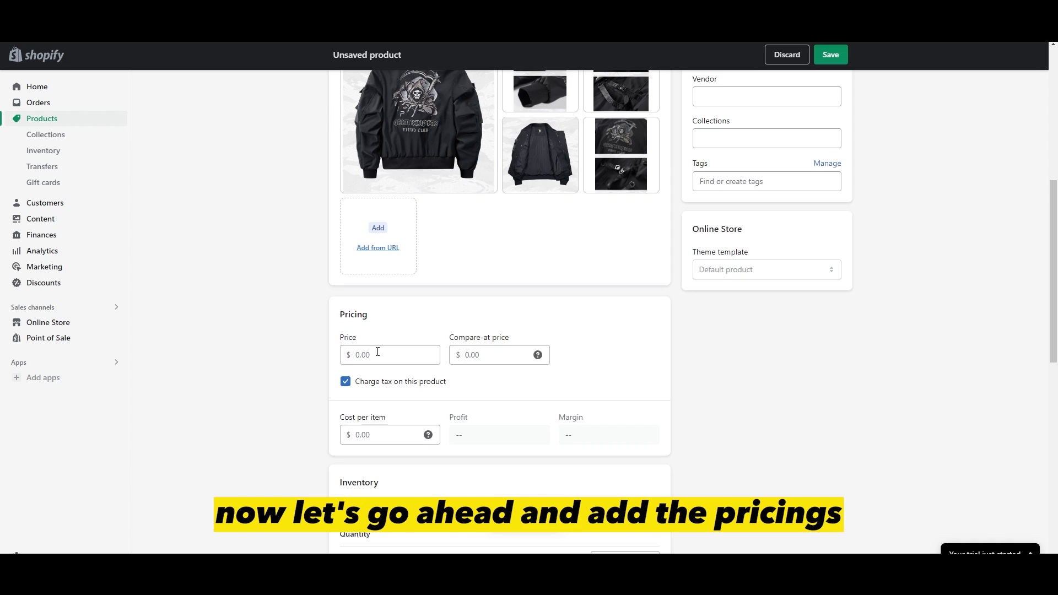
- Enter price 40.00, compare-at price 50.00 and cost per item 20.00
click(377, 353)
text(40)
click(509, 355)
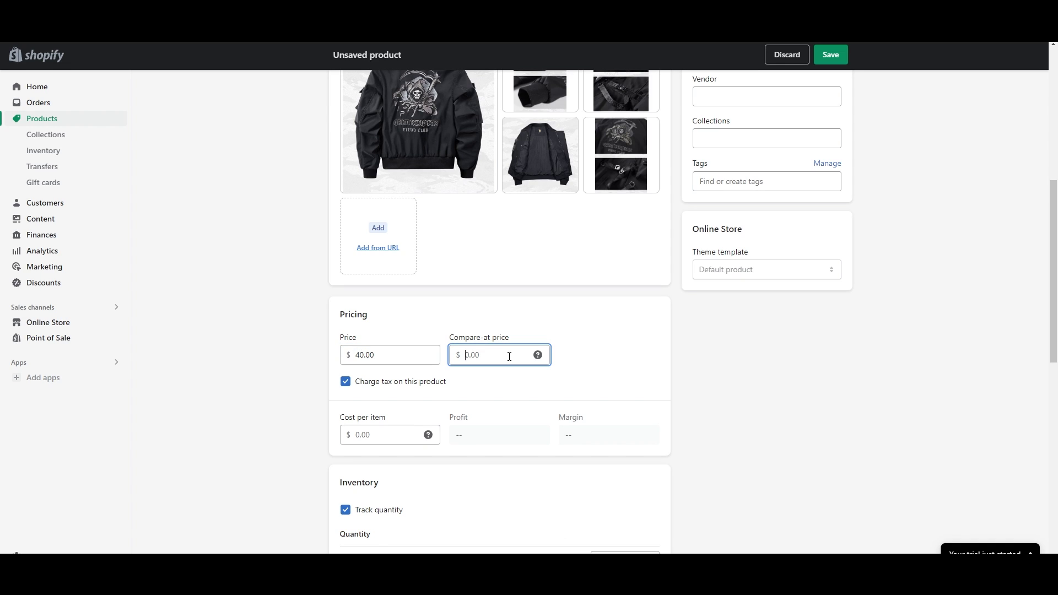
text(50)
click(542, 324)
click(368, 435)
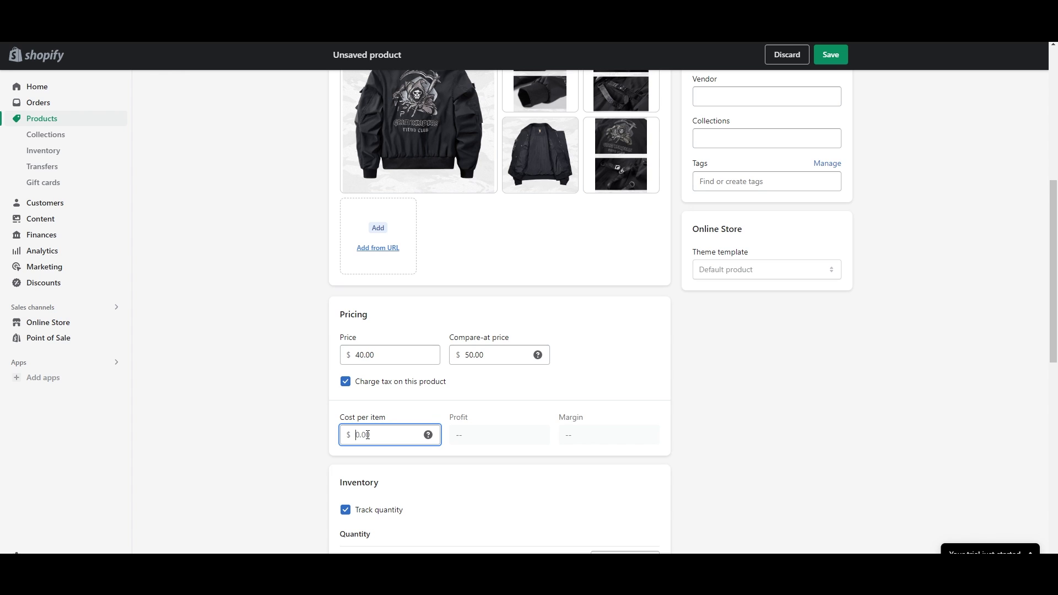
text(2)
text(0)
- Keep the stock quantity at 0, leaving the SKU and barcode fields hidden
click(496, 463)
scroll(496, 372, down, 3)
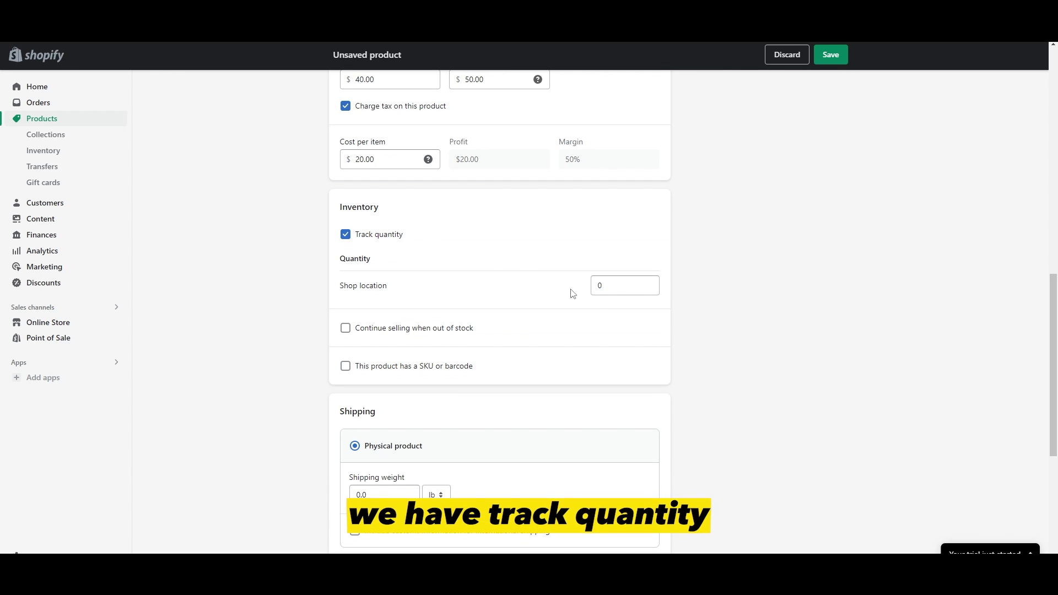
double_click(619, 285)
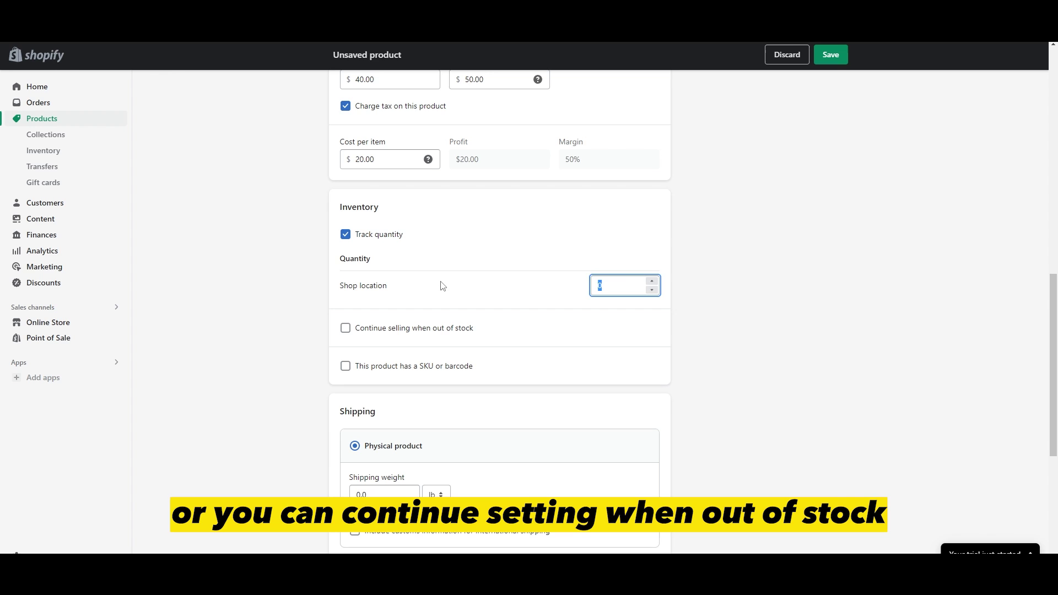
click(444, 286)
click(375, 368)
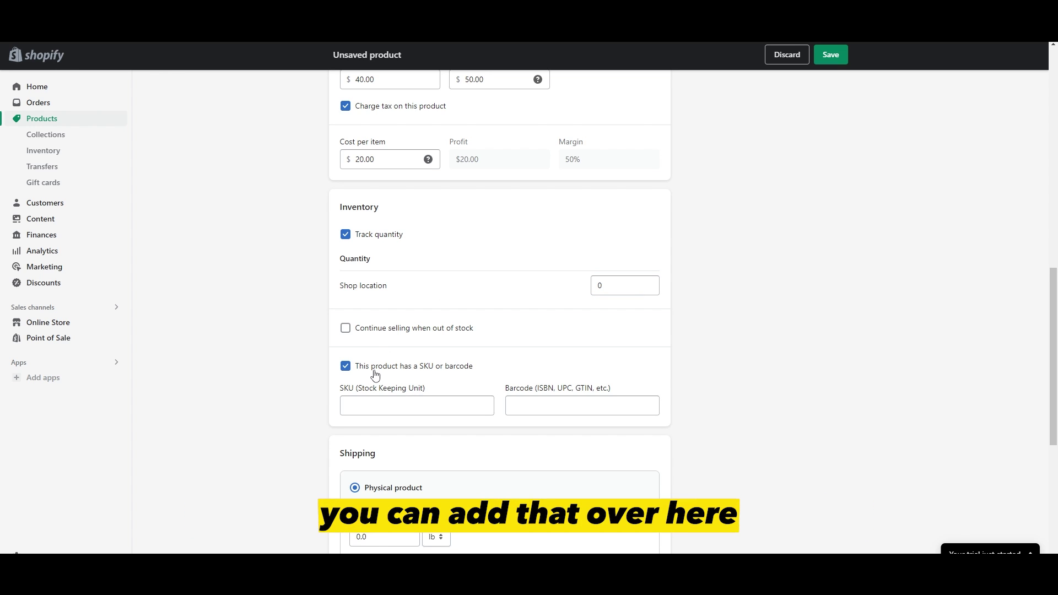
click(375, 368)
scroll(375, 368, down, 2)
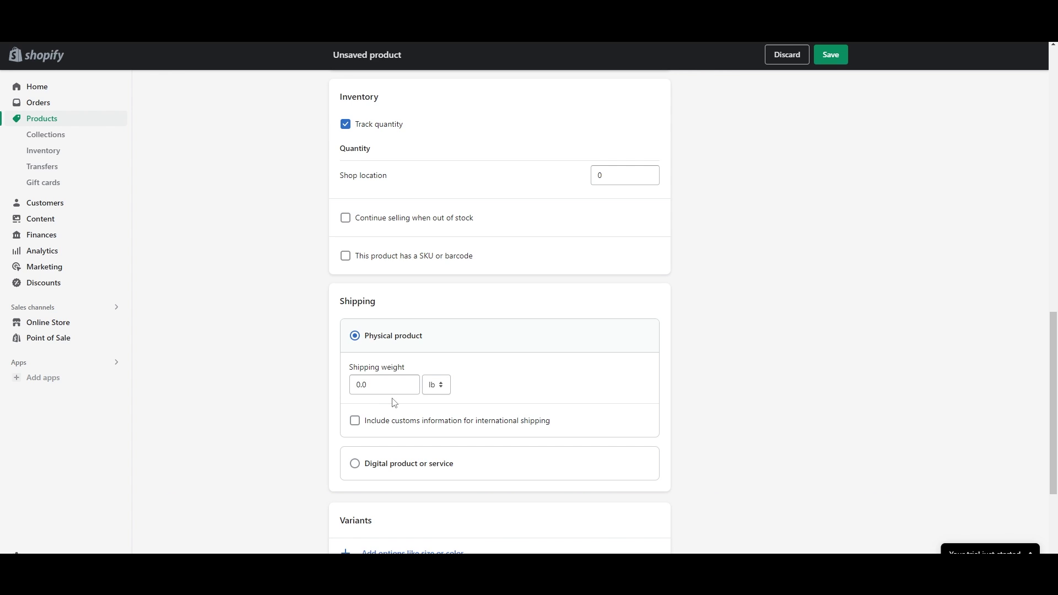
scroll(393, 401, up, 4)
scroll(393, 402, down, 3)
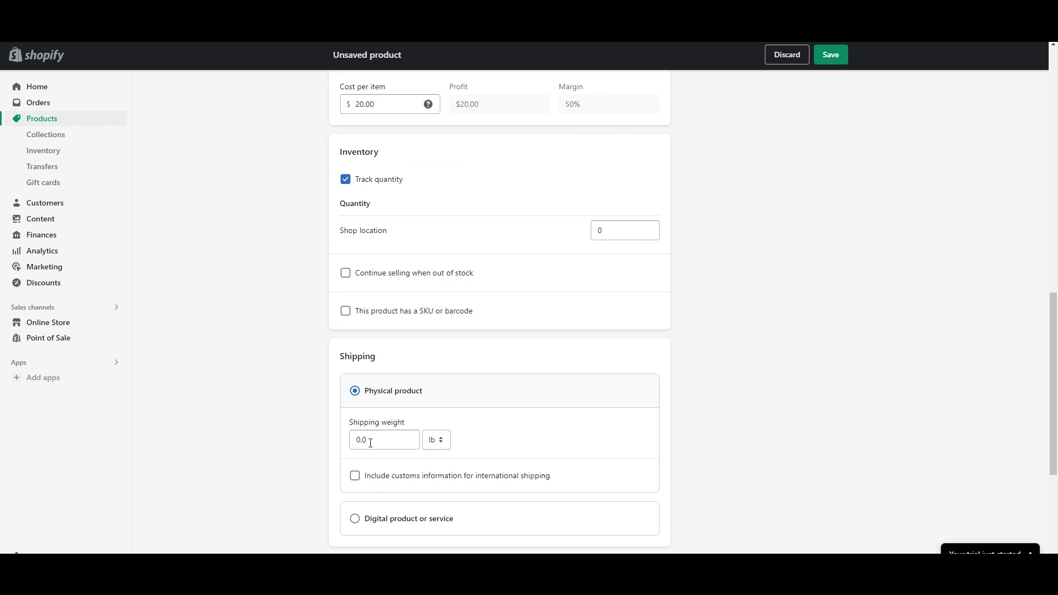
- Set the jacket's shipping weight to 1.5, keeping lb as the unit
click(371, 443)
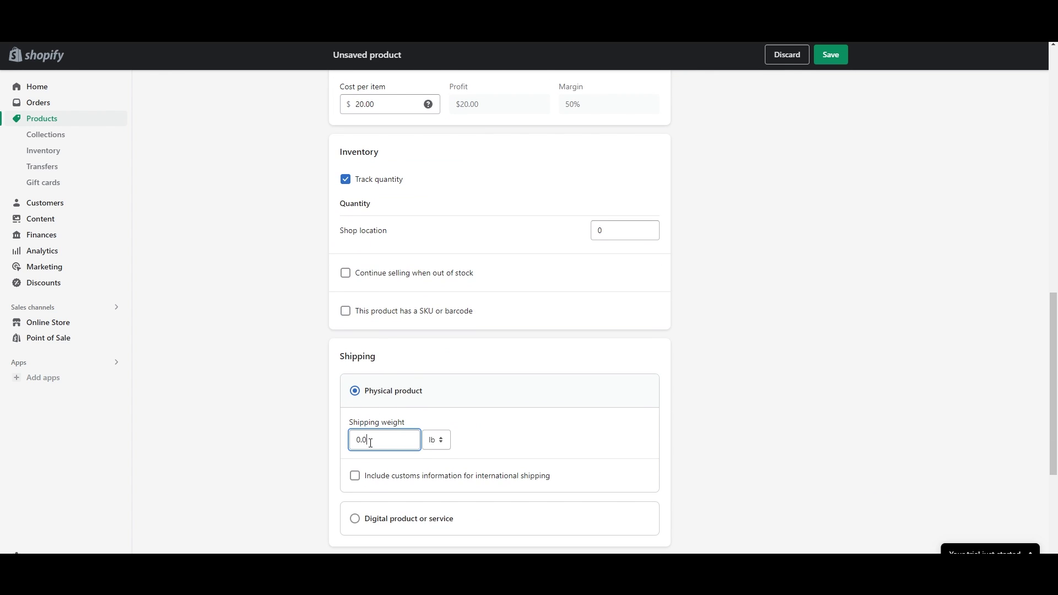
click(442, 441)
click(363, 443)
click(503, 430)
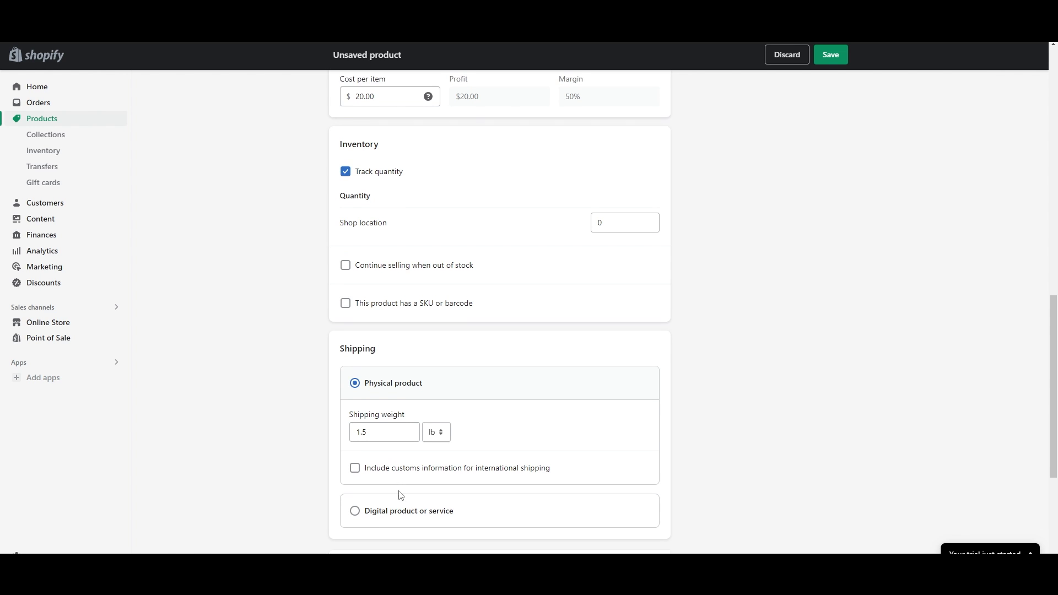
scroll(463, 463, down, 4)
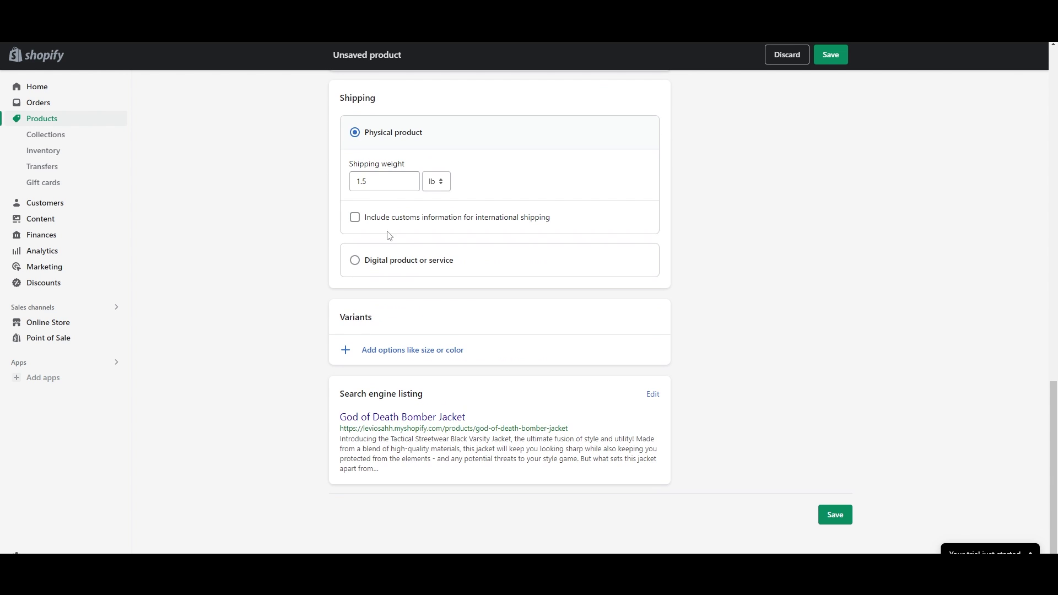
- Add a Size option with values Small, Medium, Large, XL and XXL
click(346, 351)
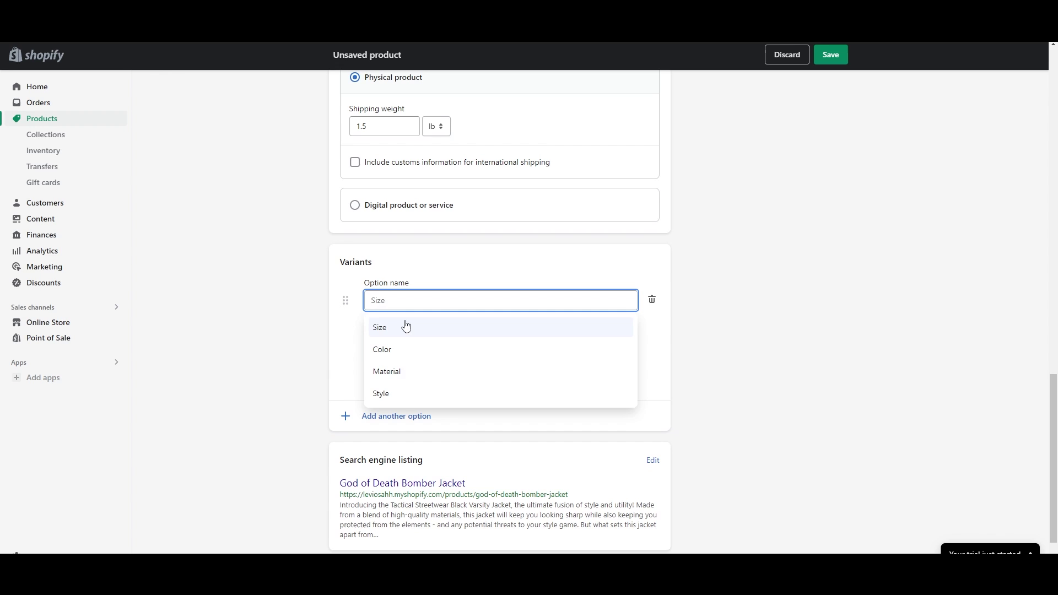
click(406, 328)
click(386, 351)
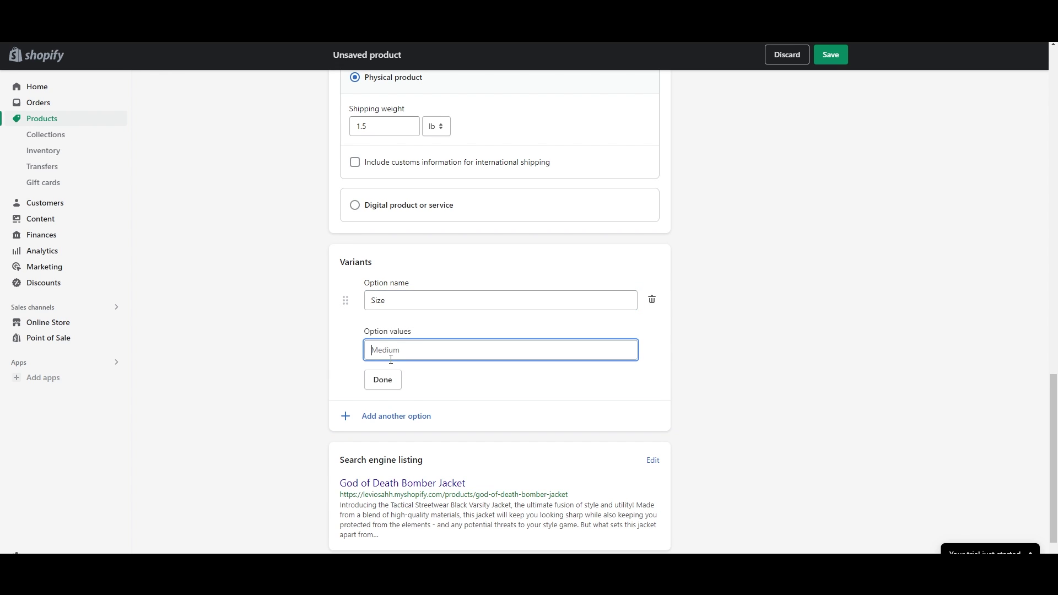
text(Small)
key(Return)
text(Large)
key(Return)
text(X)
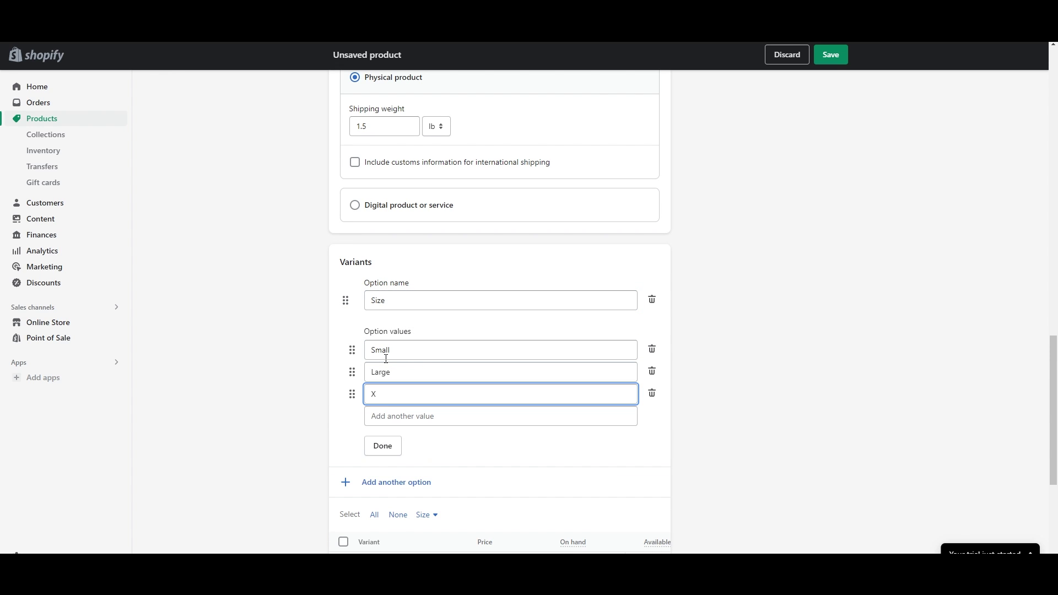
text(L)
key(Return)
text(XX)
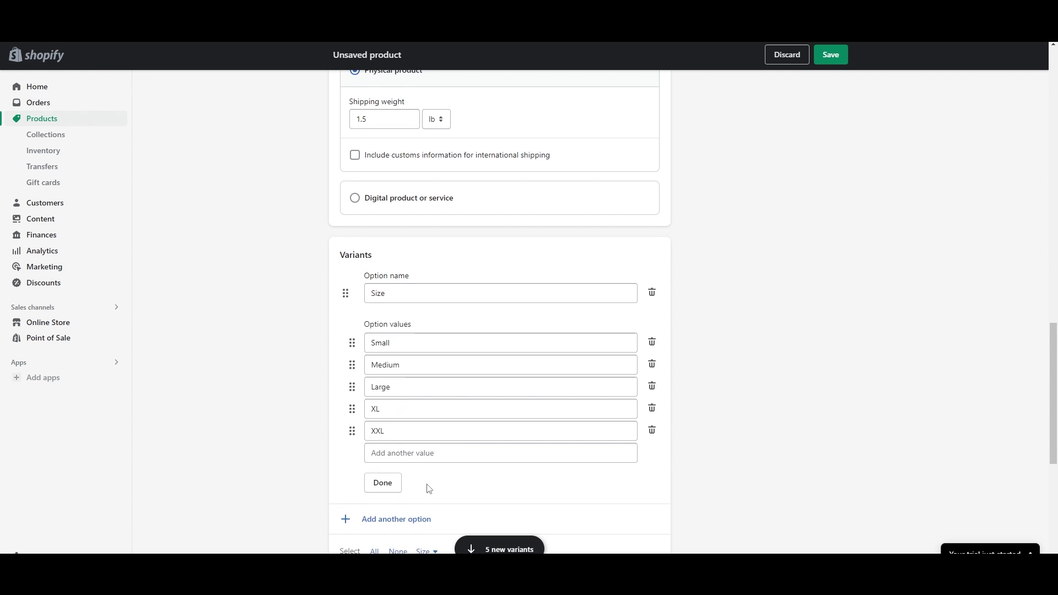
scroll(413, 412, down, 2)
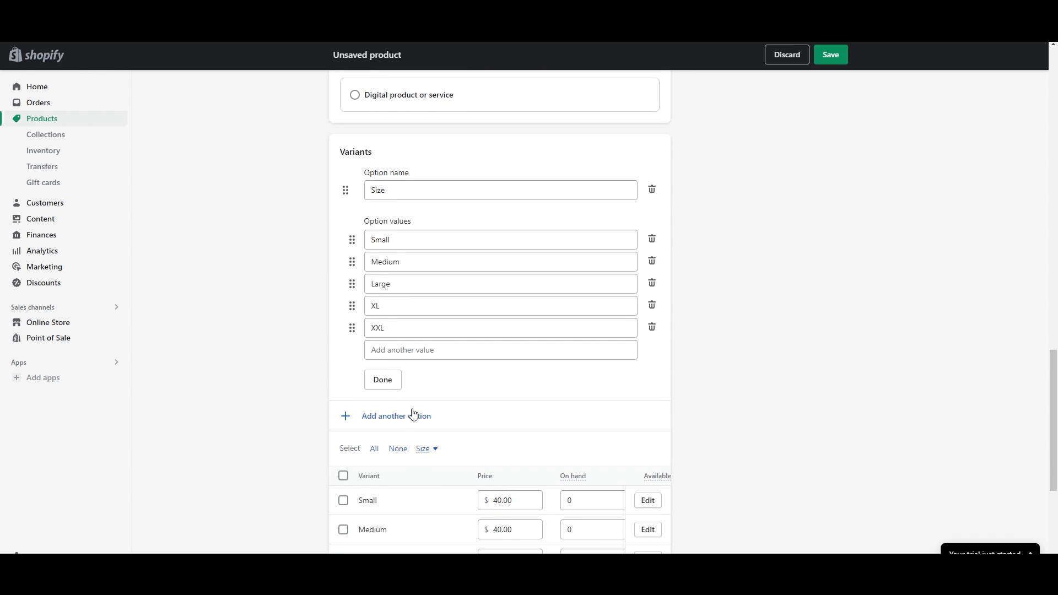
click(384, 379)
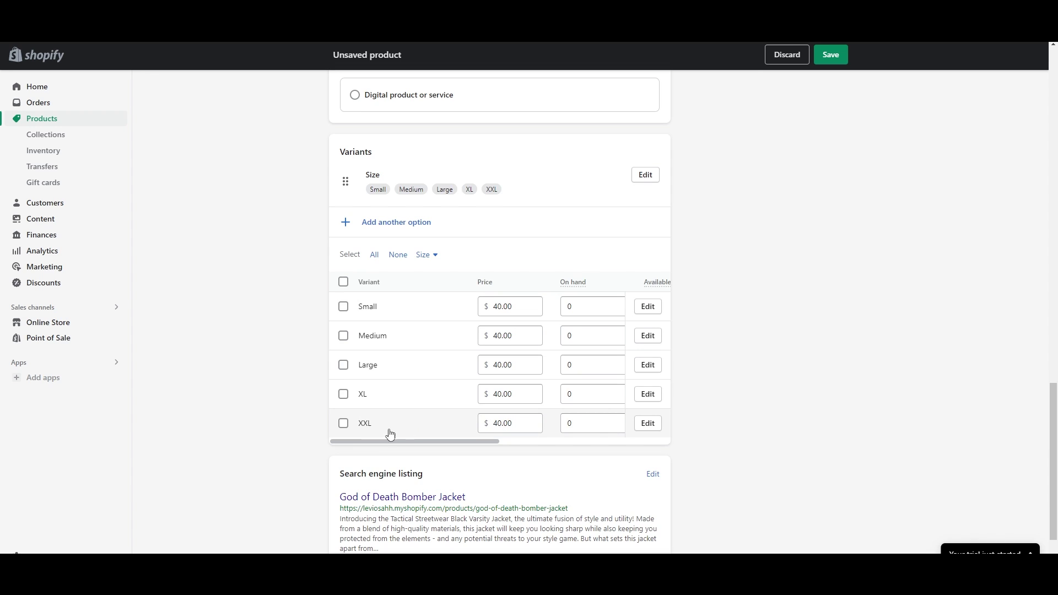
- Price the XXL variant at 45.00 and the XL variant at 42
click(512, 424)
double_click(495, 425)
text(45)
click(500, 394)
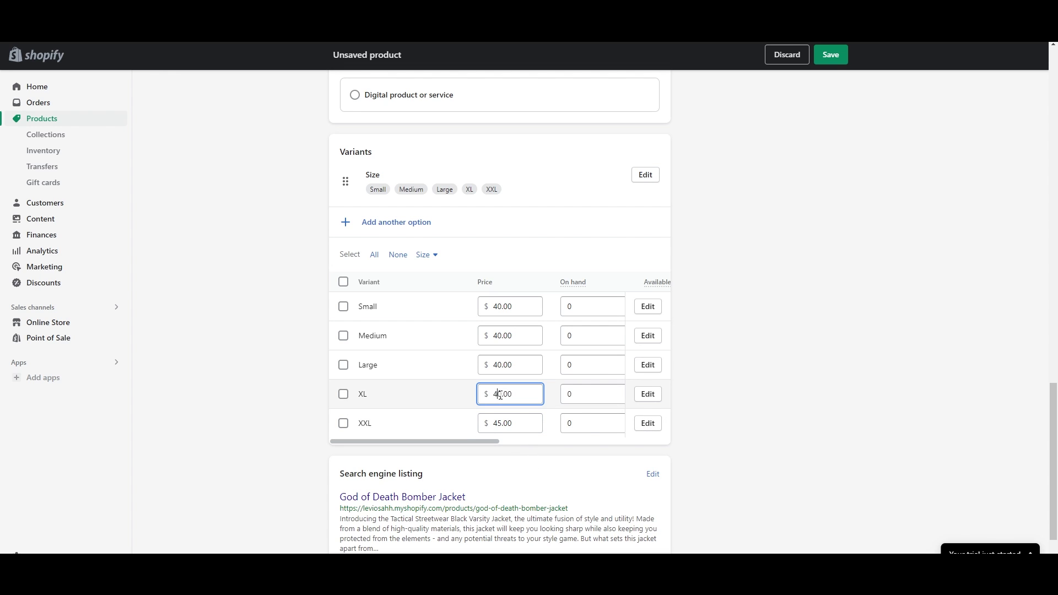
text(42)
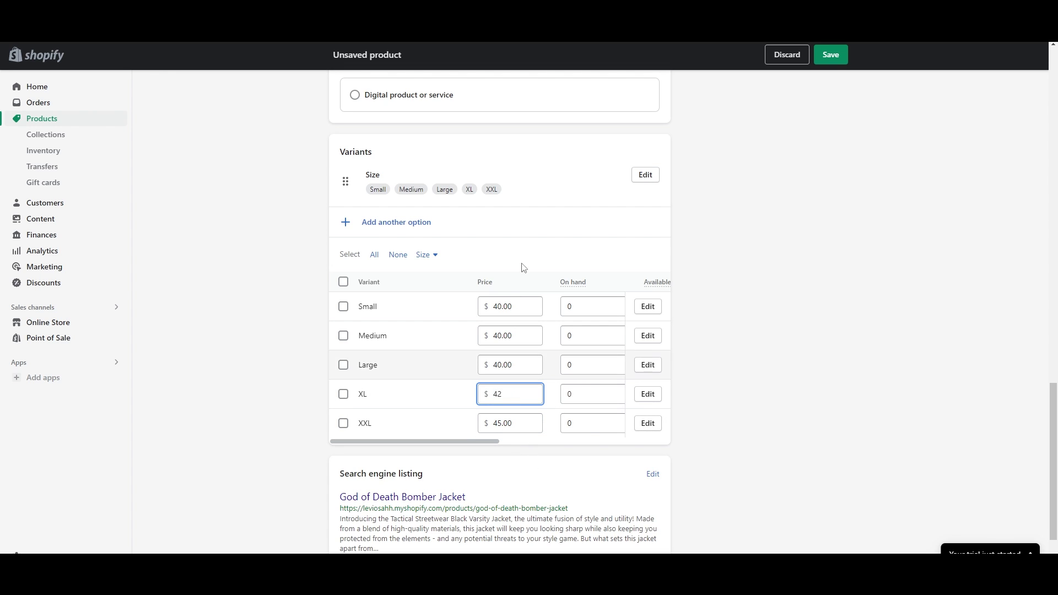
- Enter 25 units on hand for each size variant, Small through XXL
click(582, 306)
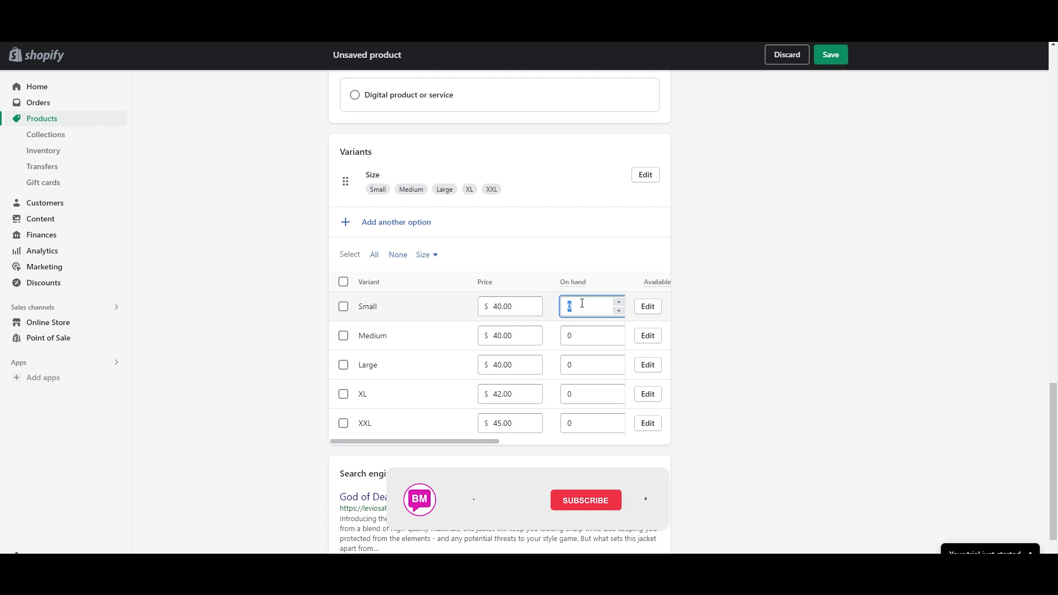
text(25)
click(582, 335)
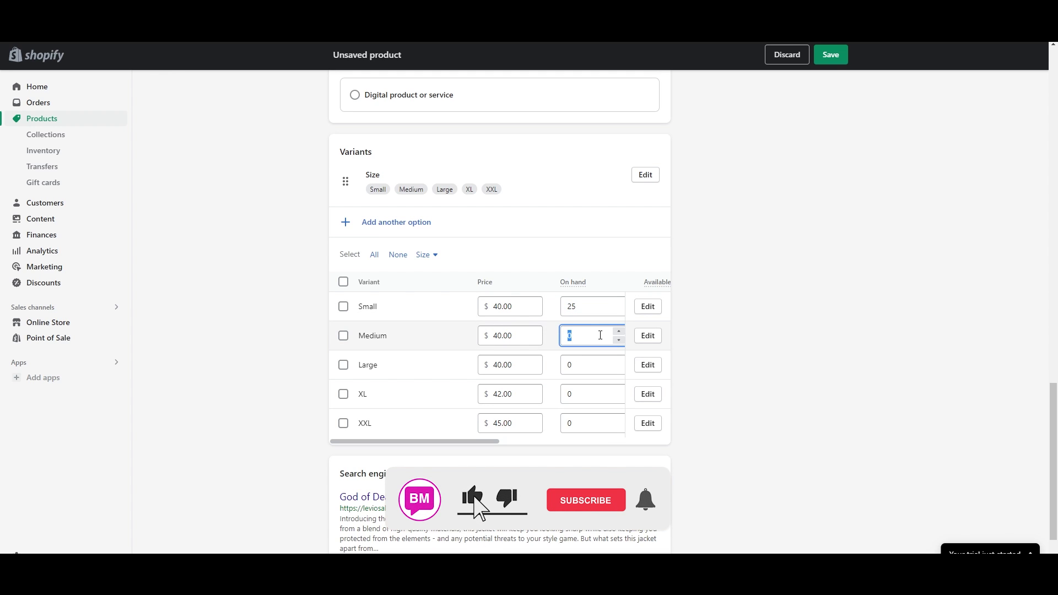
text(52)
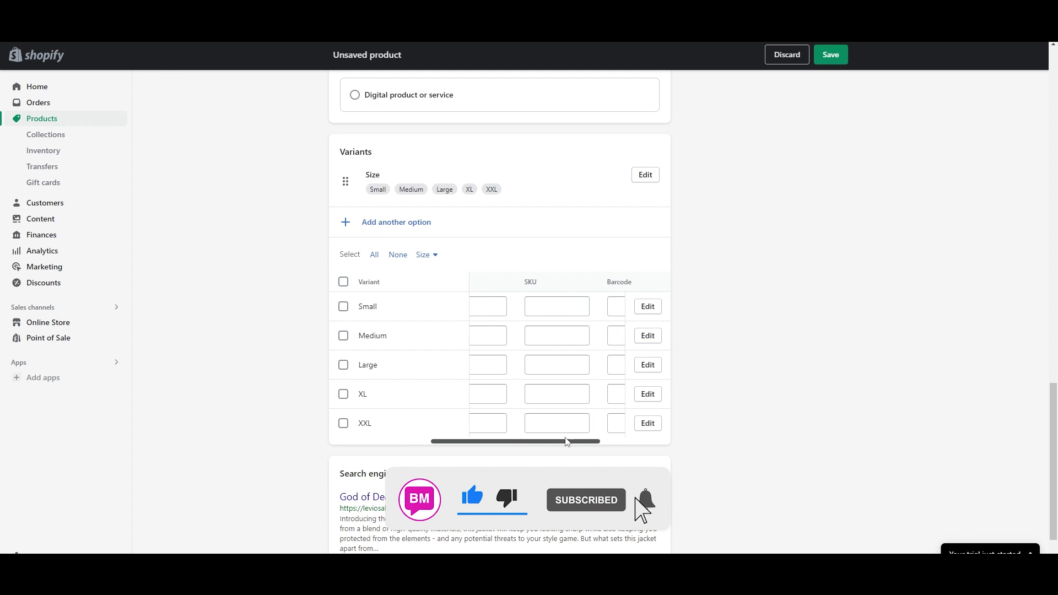
drag(477, 441, 376, 441)
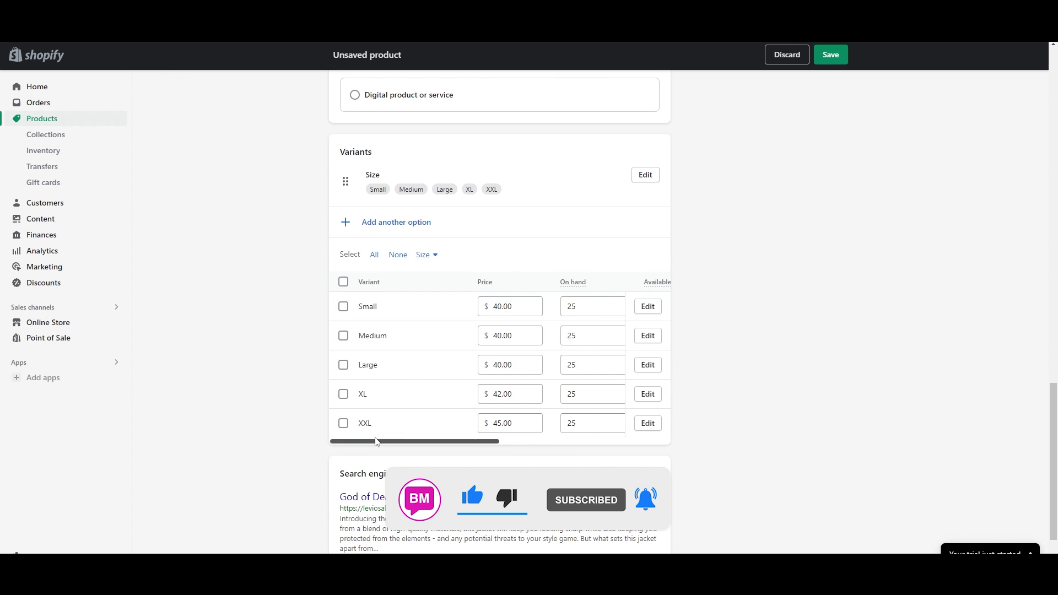
scroll(474, 417, down, 2)
scroll(474, 417, up, 5)
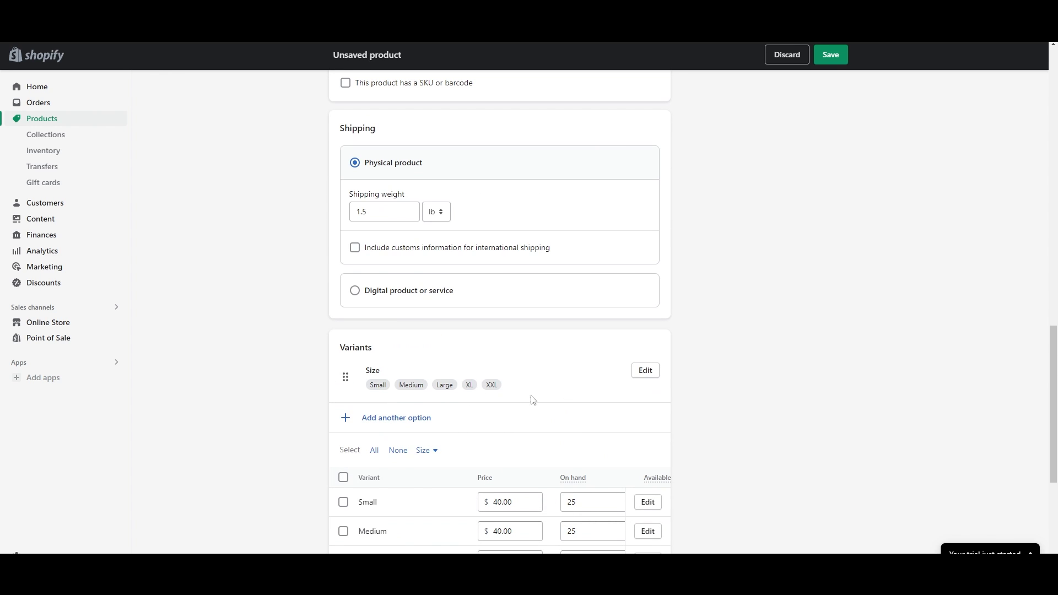
scroll(417, 412, up, 4)
scroll(417, 413, up, 6)
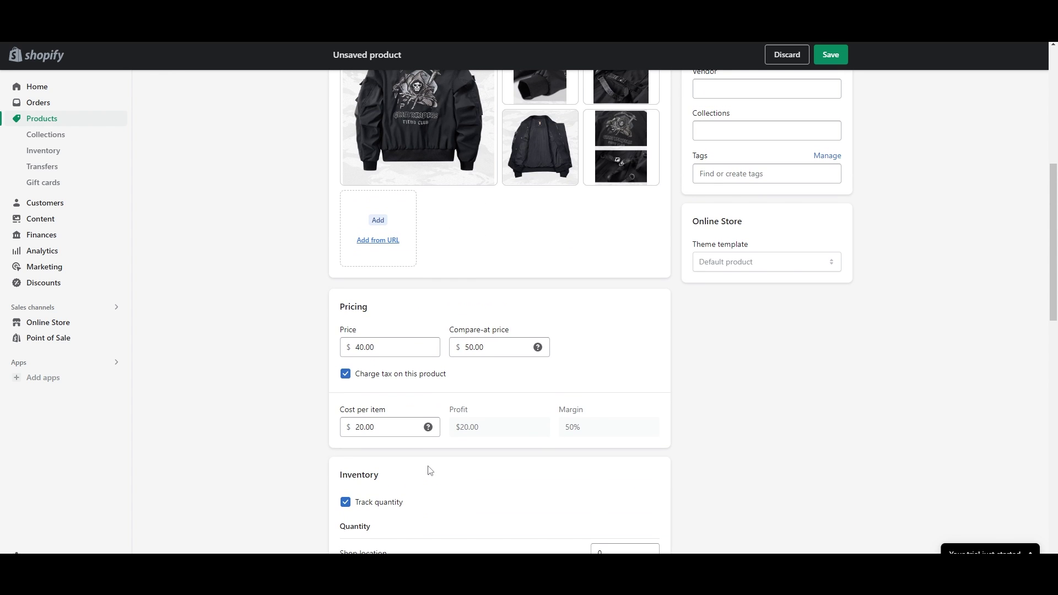
- Set the product type to Jackets and save the bomber jacket product
click(733, 327)
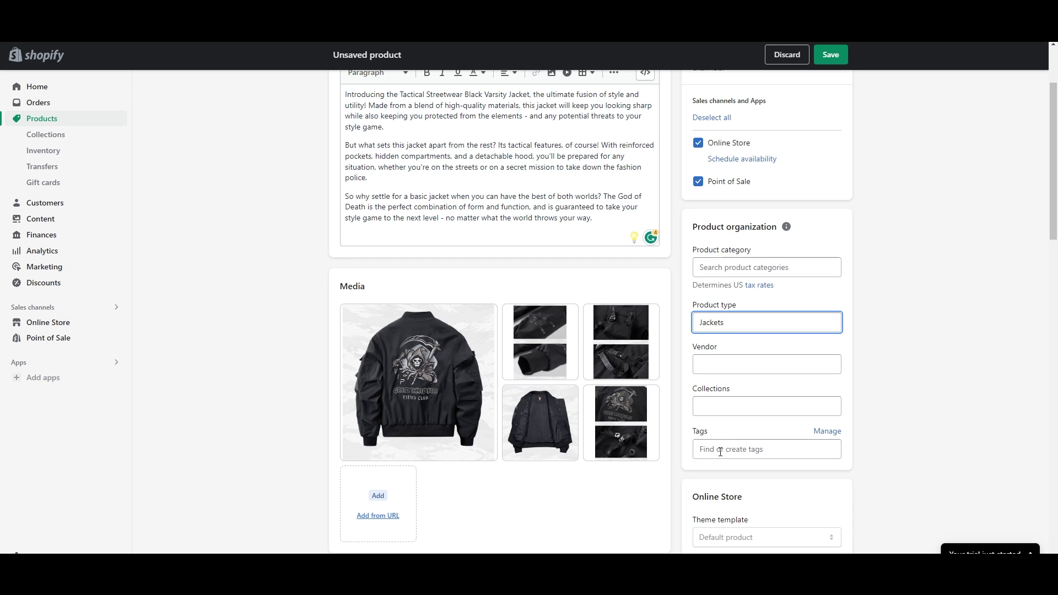
scroll(717, 466, up, 3)
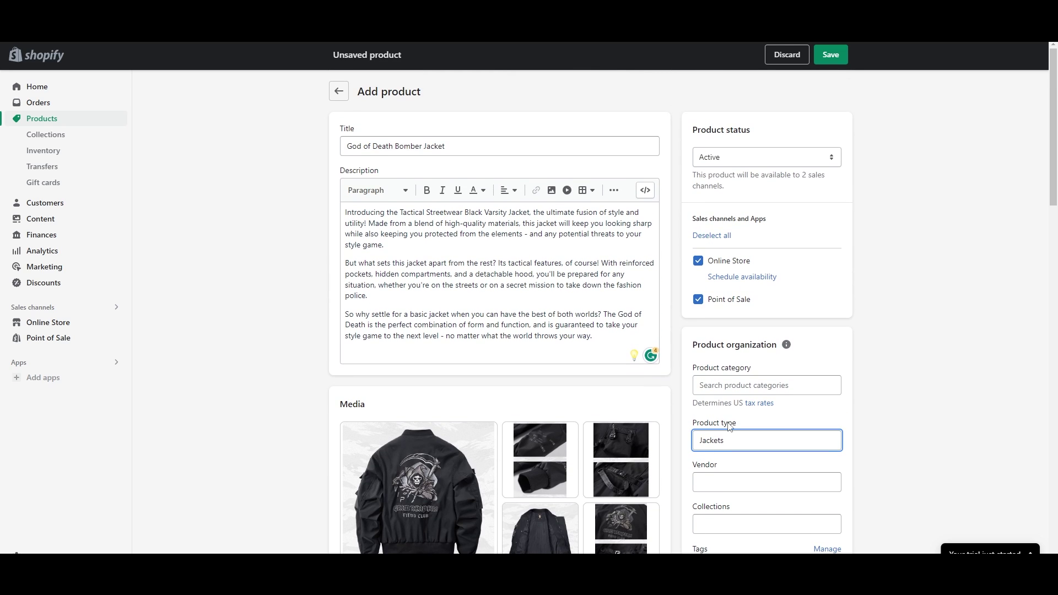
scroll(602, 376, down, 5)
scroll(538, 384, up, 5)
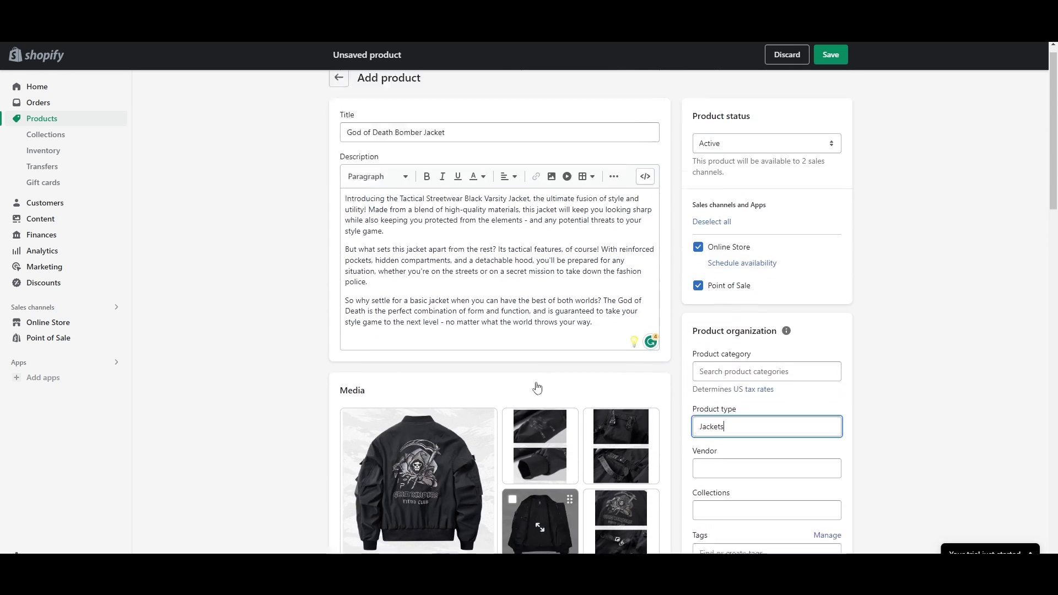
click(830, 54)
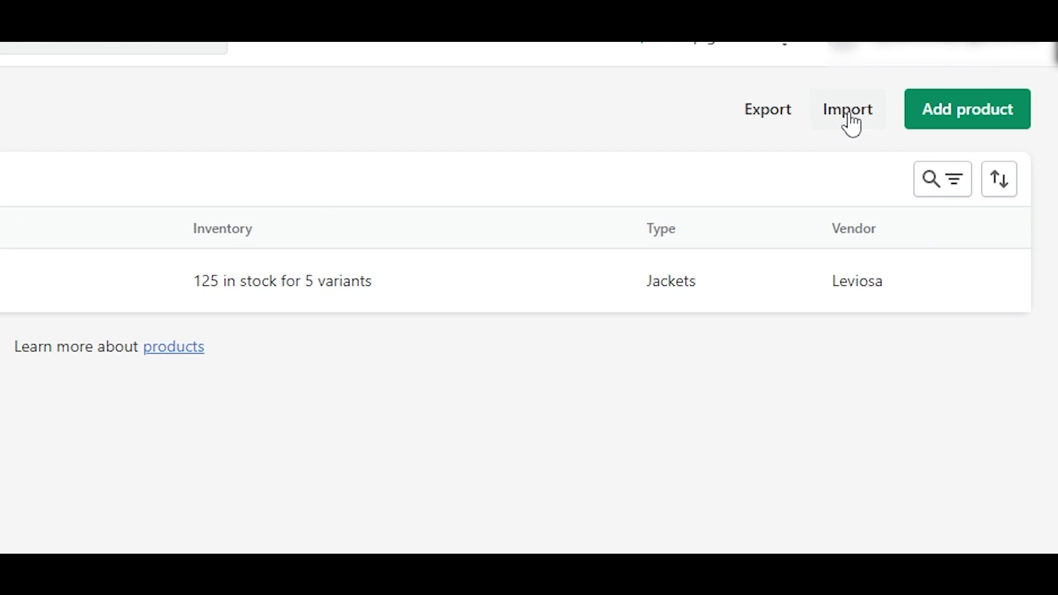
- Dismiss the CSV product import and browse apps that can add products
click(848, 116)
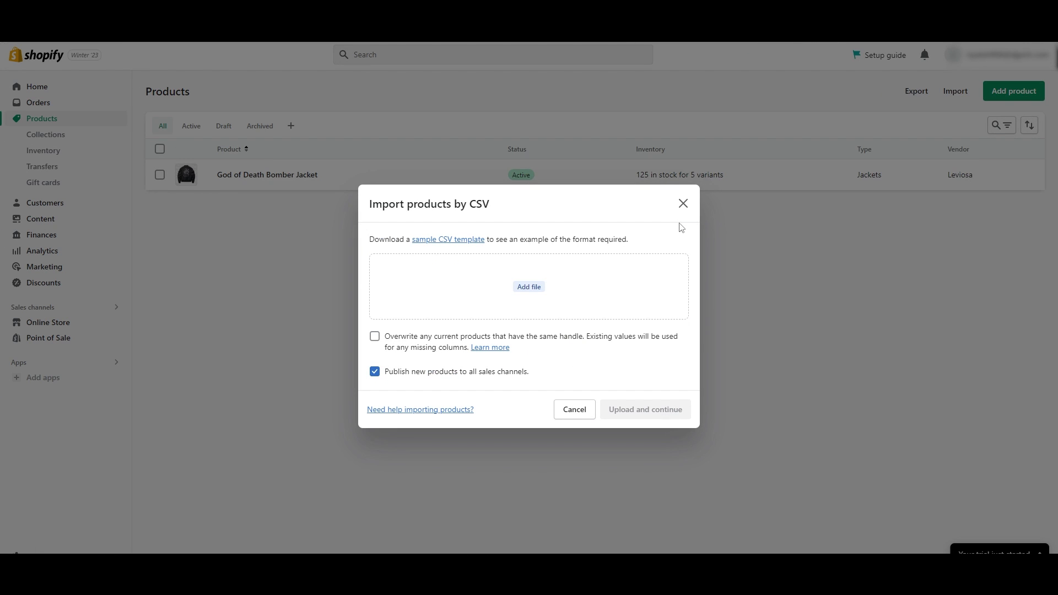
click(683, 203)
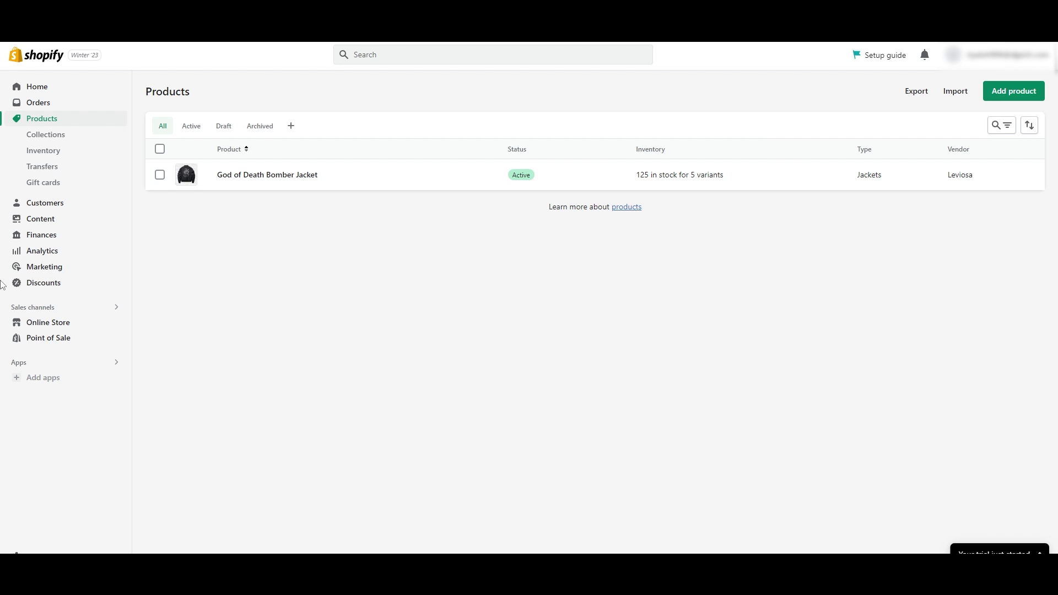
click(43, 378)
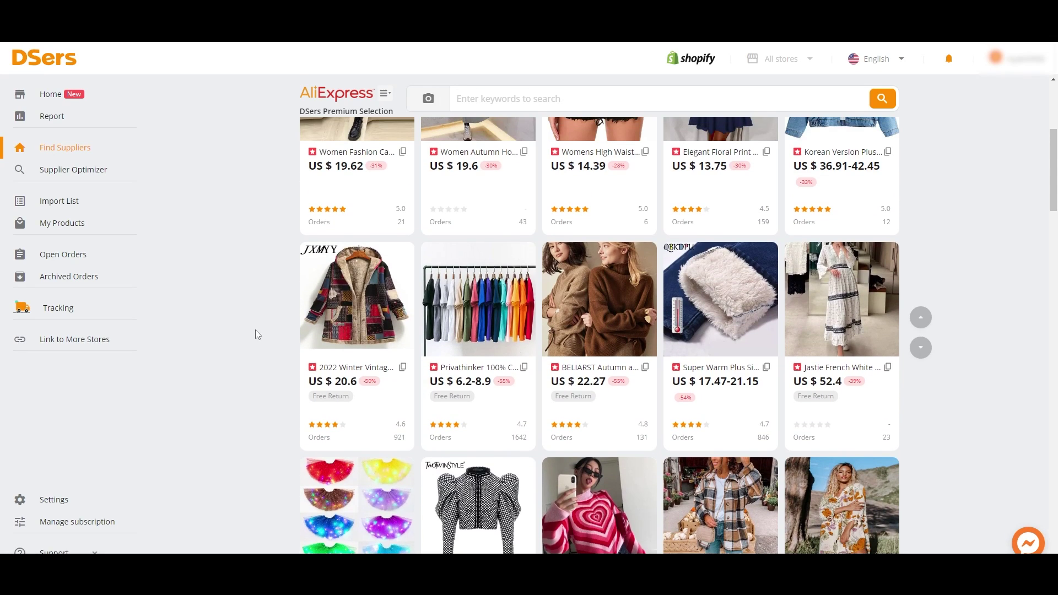
mouse_move(379, 248)
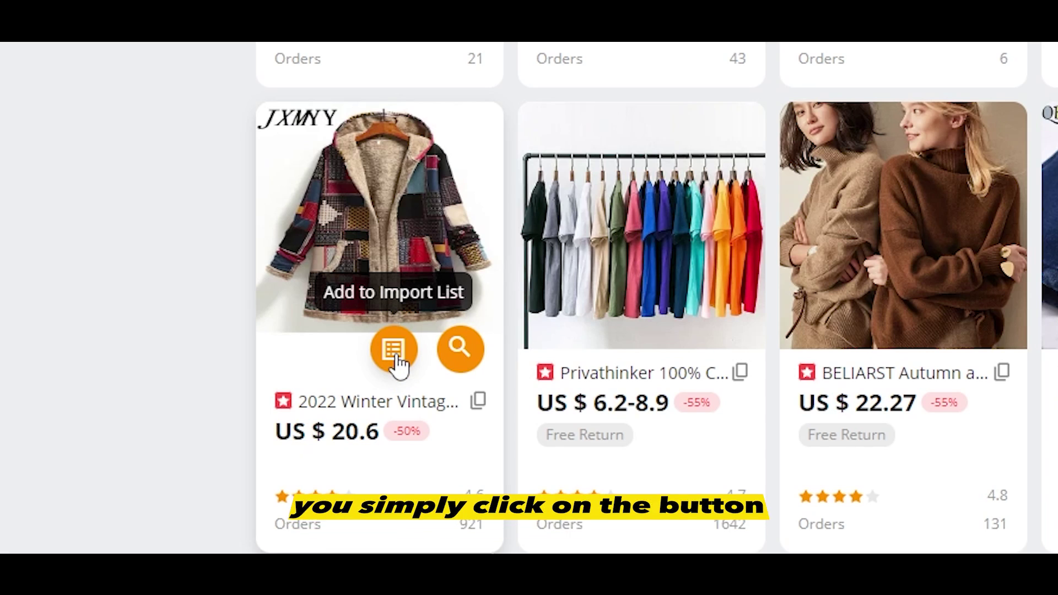
- Add the 2022 Winter Vintage hooded coat to the DSers import list and view it
click(395, 351)
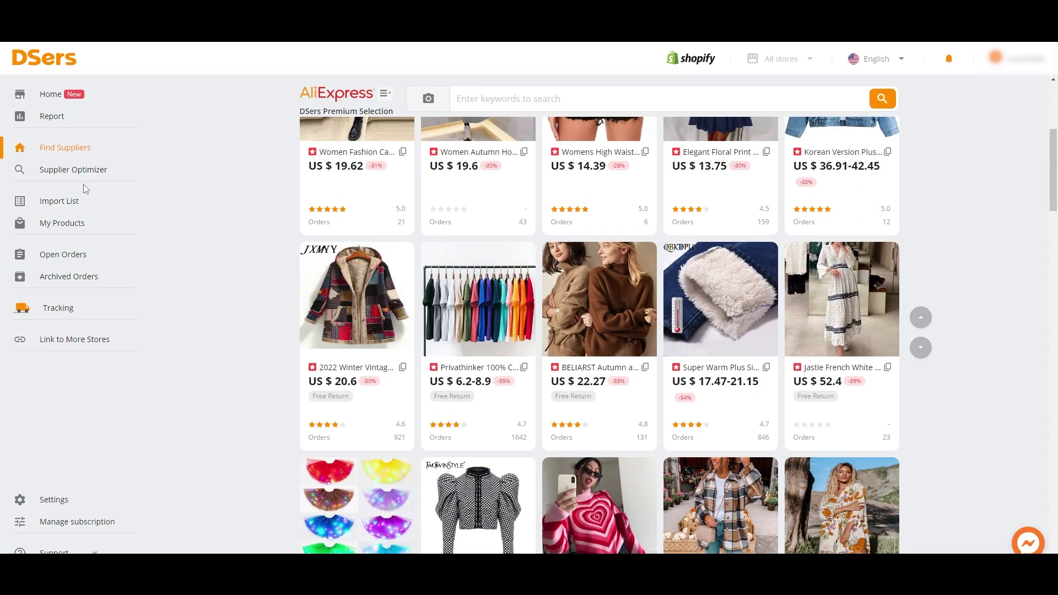
click(59, 201)
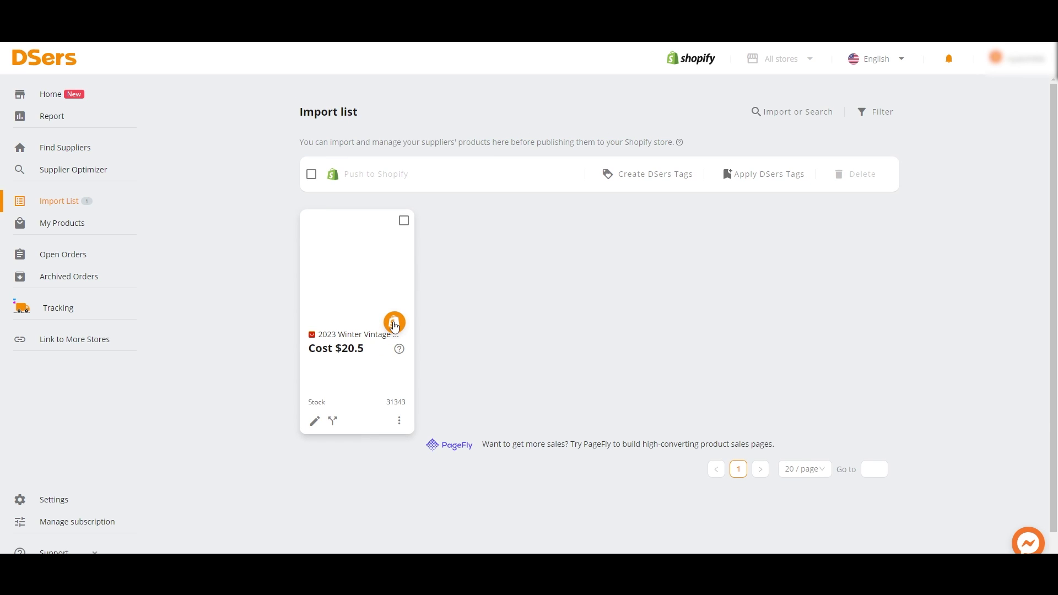
- Push the winter vintage coat from DSers to Shopify, also publishing it to the Online Store
click(393, 323)
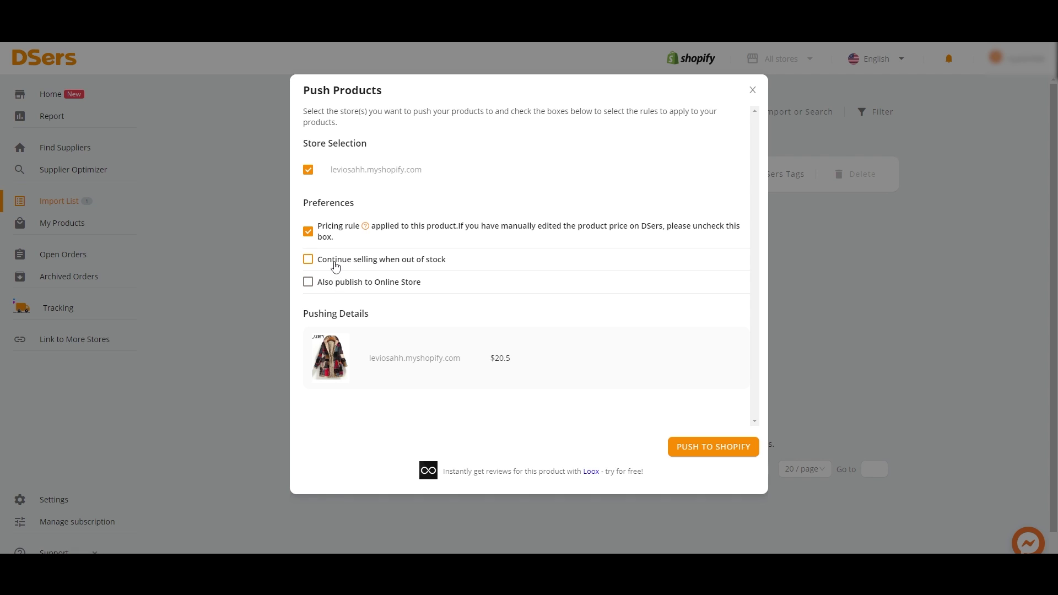
click(334, 281)
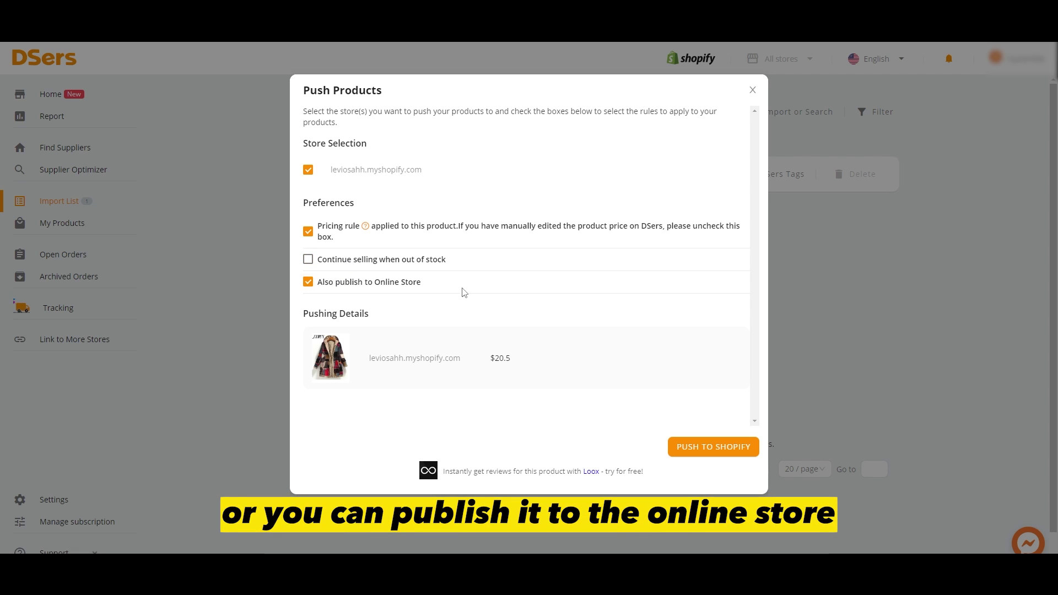
click(712, 446)
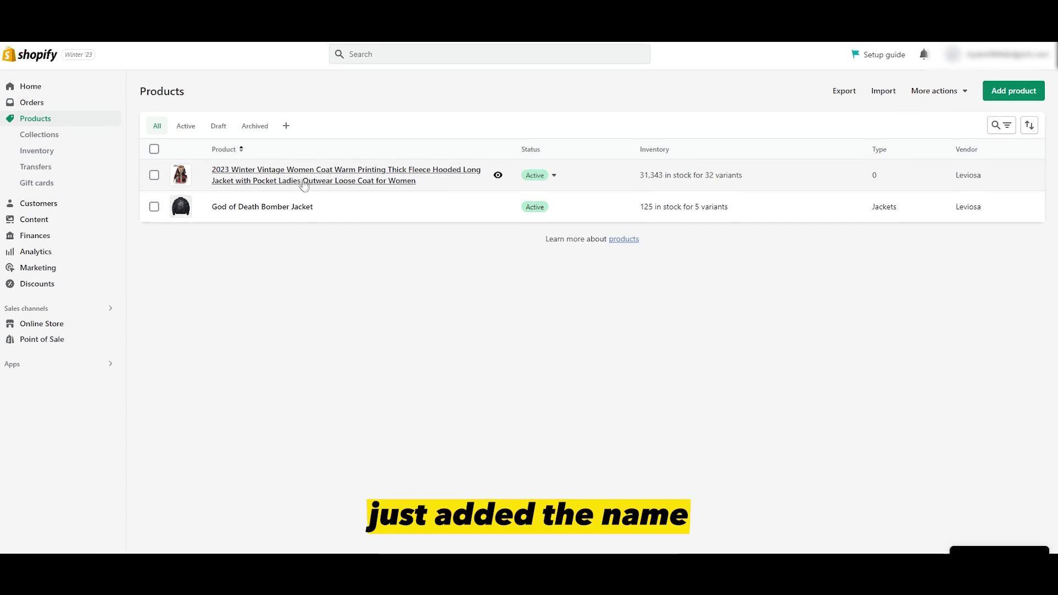
- Review the imported winter coat's description, images and $20.50 variants in Shopify
click(303, 180)
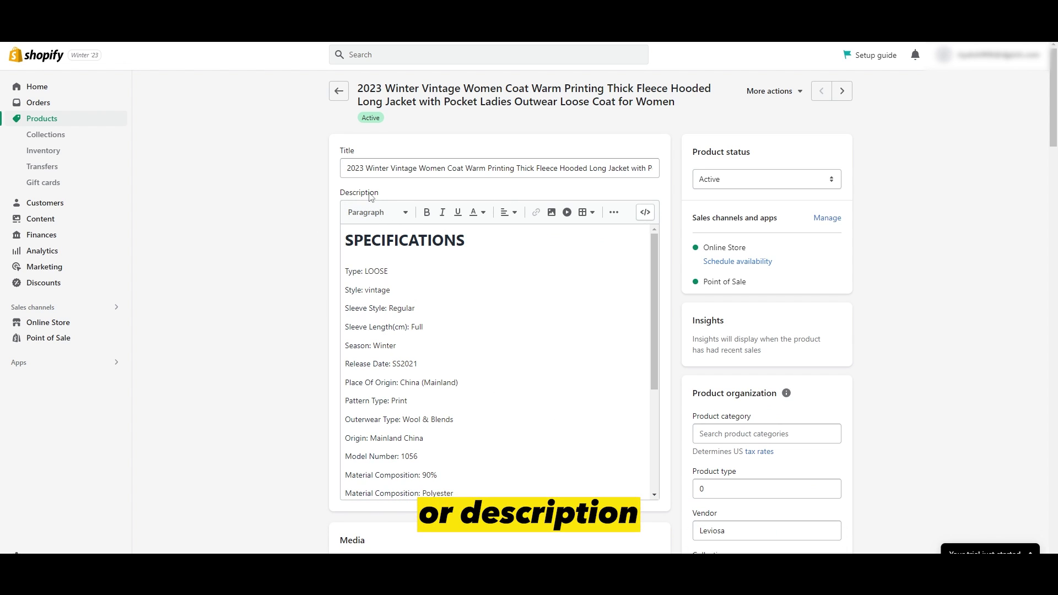
scroll(370, 196, down, 4)
scroll(496, 331, down, 2)
scroll(579, 372, down, 3)
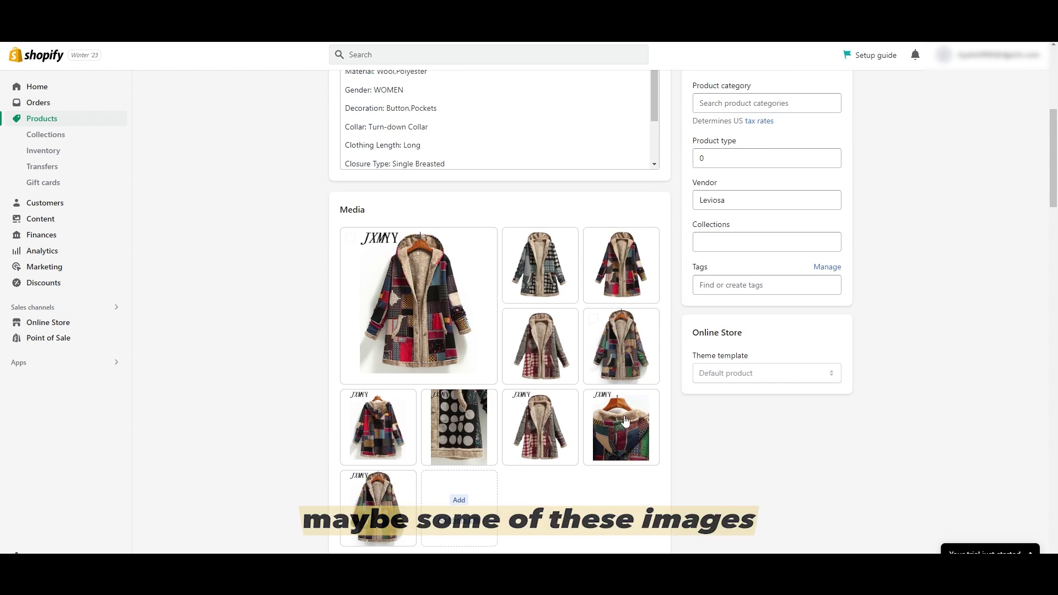
scroll(626, 423, down, 6)
scroll(479, 226, down, 6)
scroll(413, 414, down, 5)
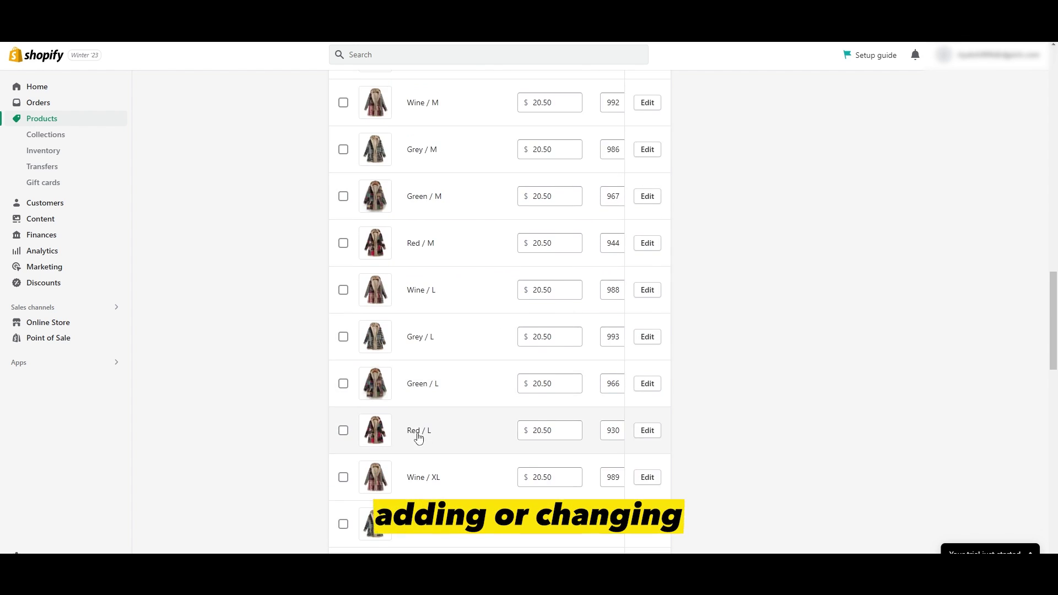
scroll(398, 422, down, 4)
scroll(395, 427, down, 4)
scroll(395, 426, down, 3)
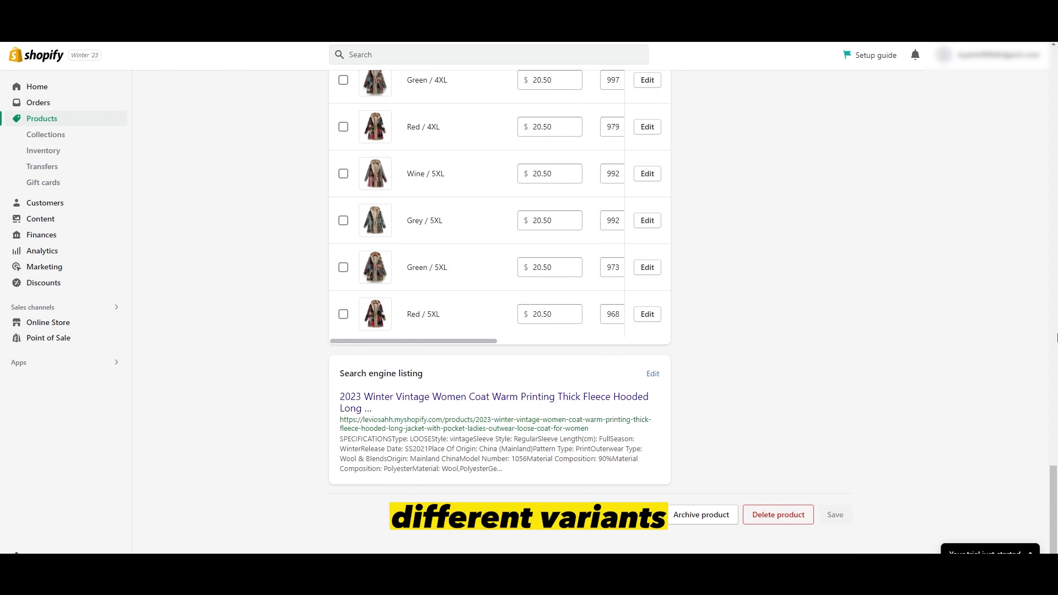
drag(1054, 484, 1053, 82)
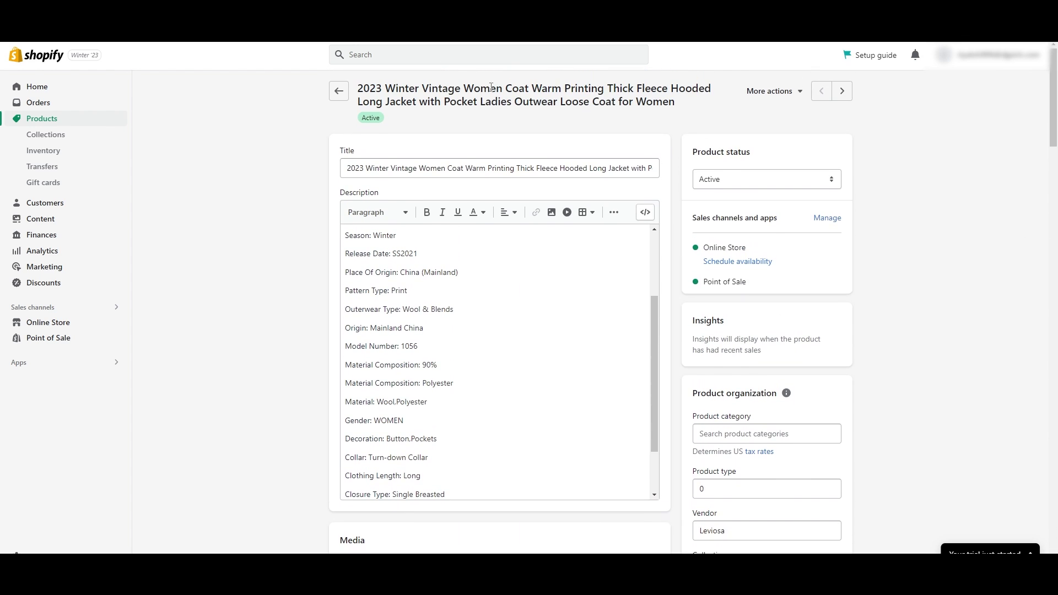
- Return to the products list, then open the store Home page with its setup guide
click(338, 90)
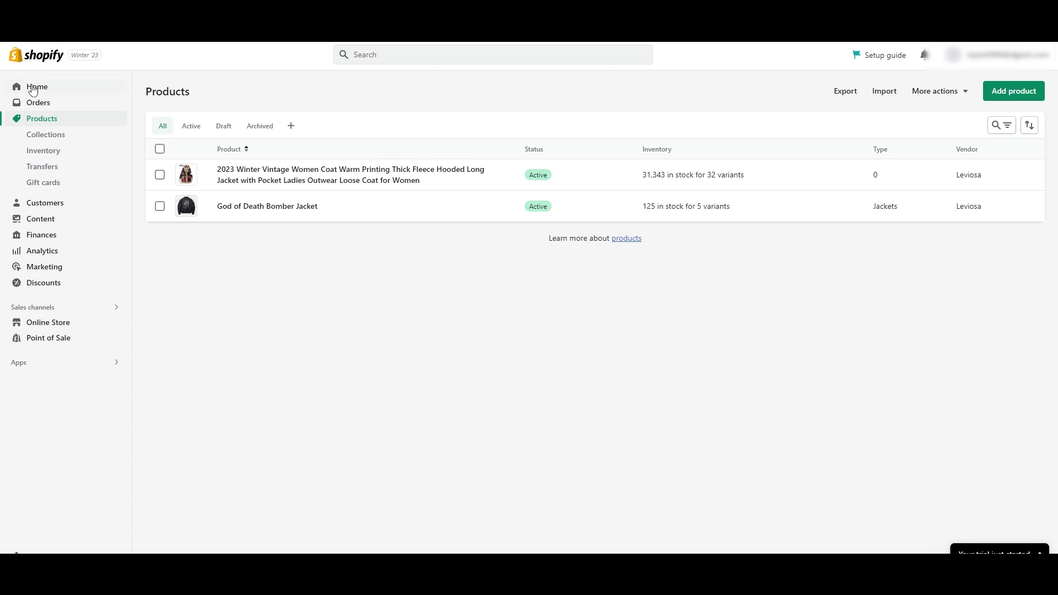
click(37, 87)
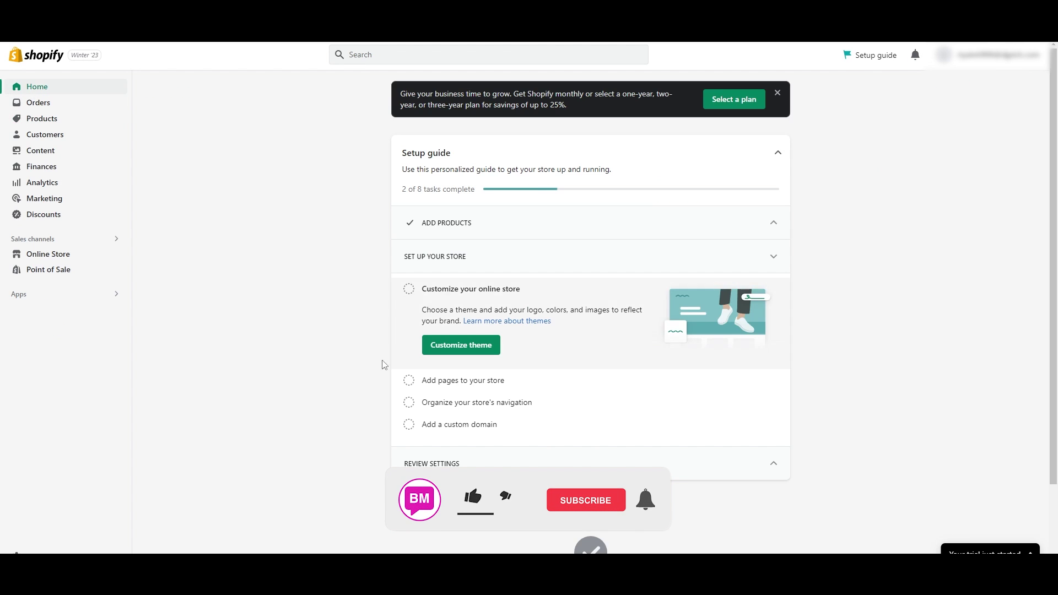